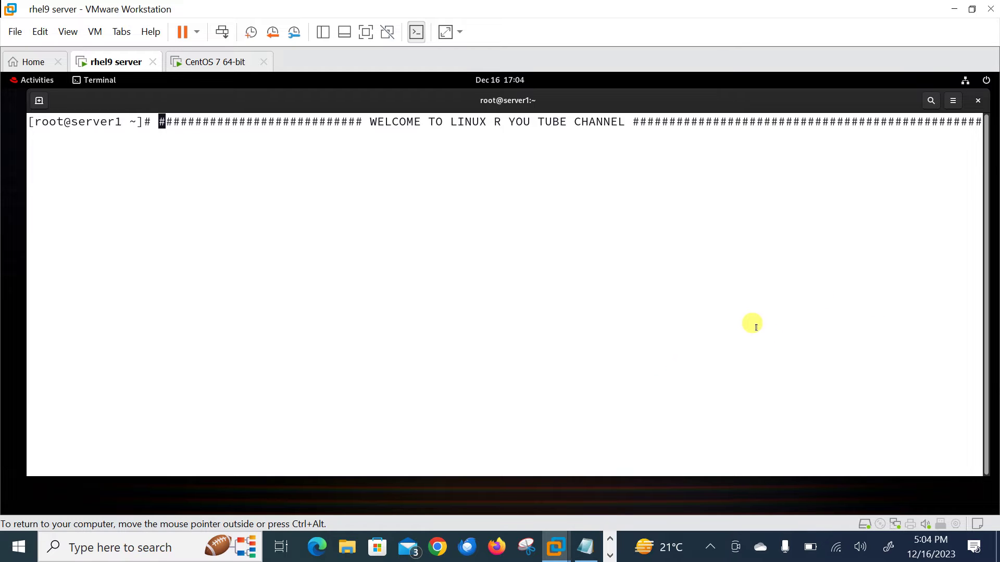
# Confirm the VM runs RHEL 9.2 and has IP address 192.168.40.128 on ens160.
pyautogui.hotkey('ctrl', 'k')
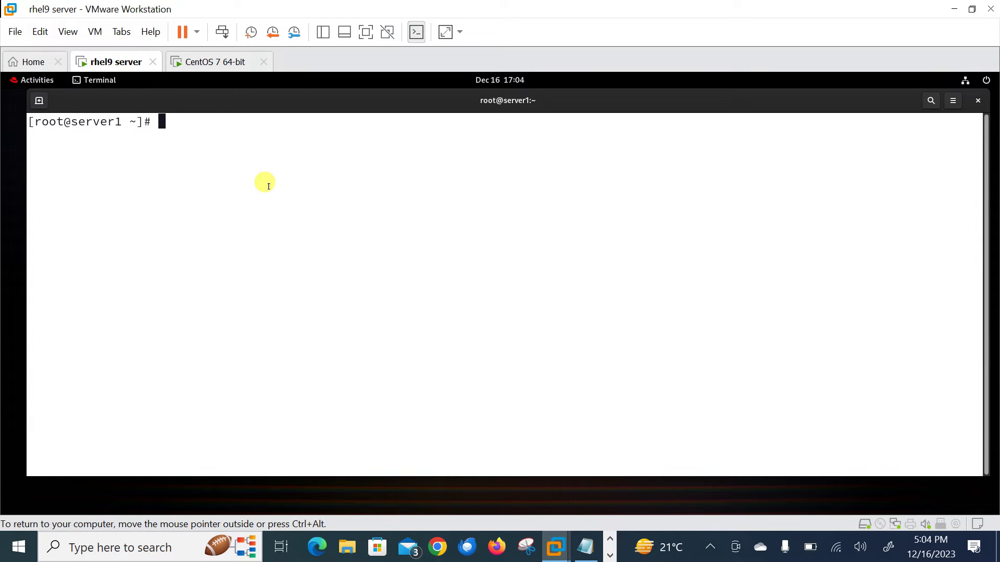
pyautogui.write('cat /etc/')
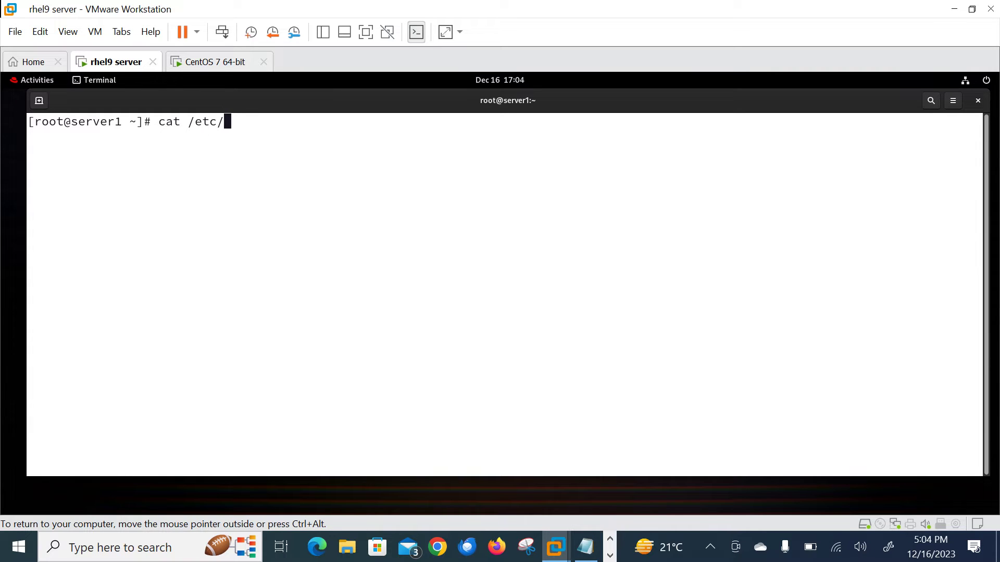
pyautogui.write('red')
pyautogui.press('Tab')
pyautogui.press('Return')
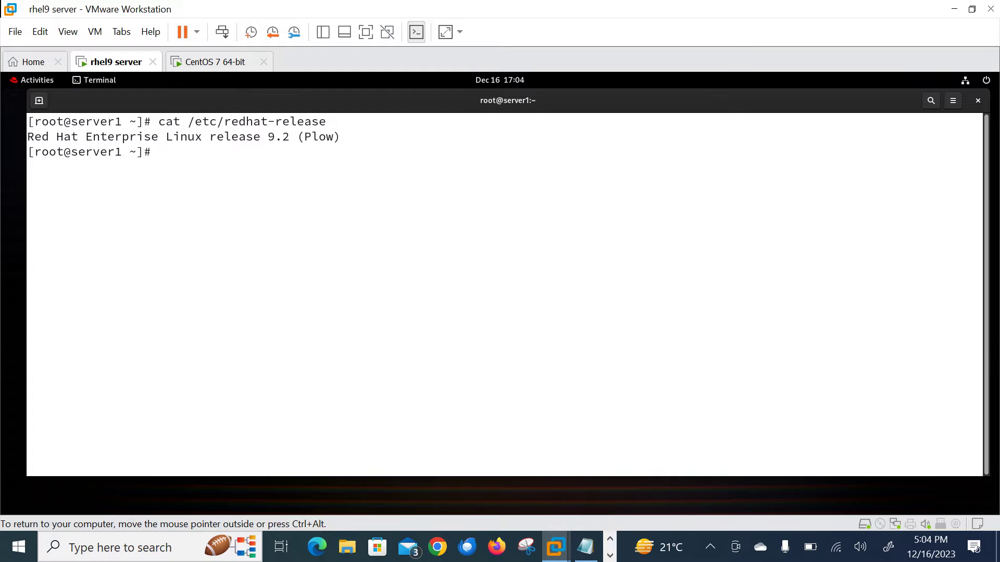
pyautogui.write('ifc')
pyautogui.press('Tab')
pyautogui.press('Return')
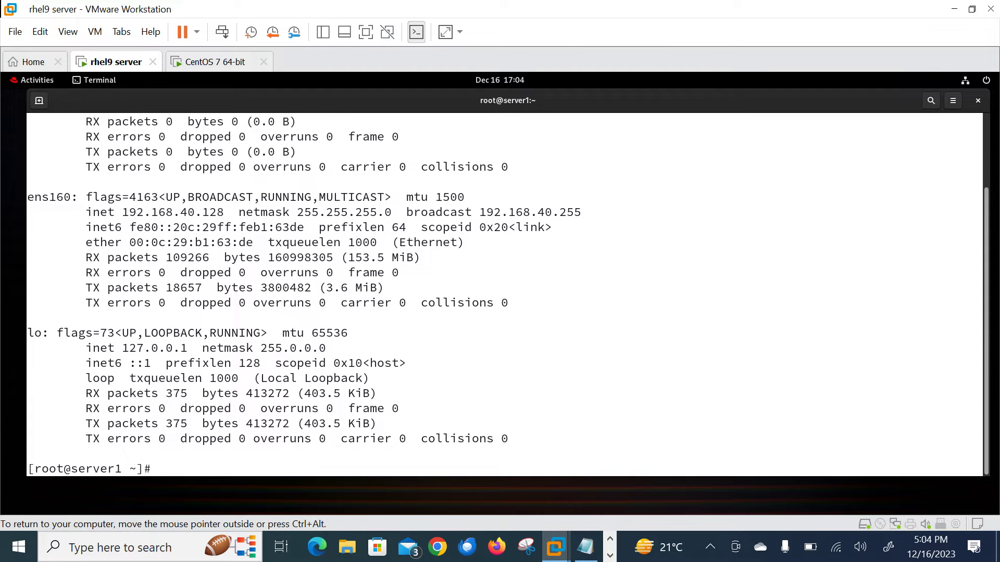
pyautogui.moveTo(166, 207); pyautogui.dragTo(223, 209)
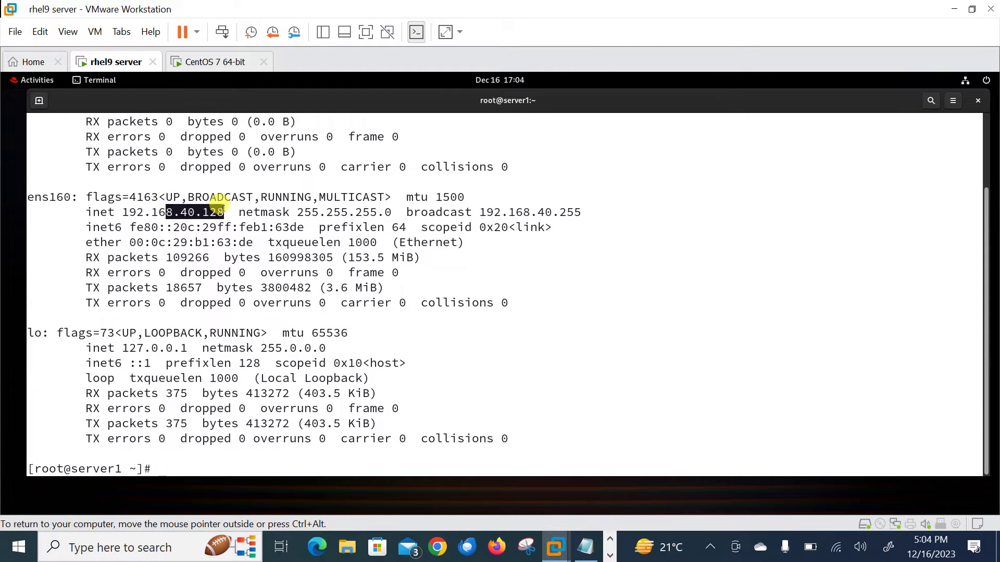
# Ping gmail.com to verify internet access, stop it, and clear the terminal.
pyautogui.write('ping gmail.com')
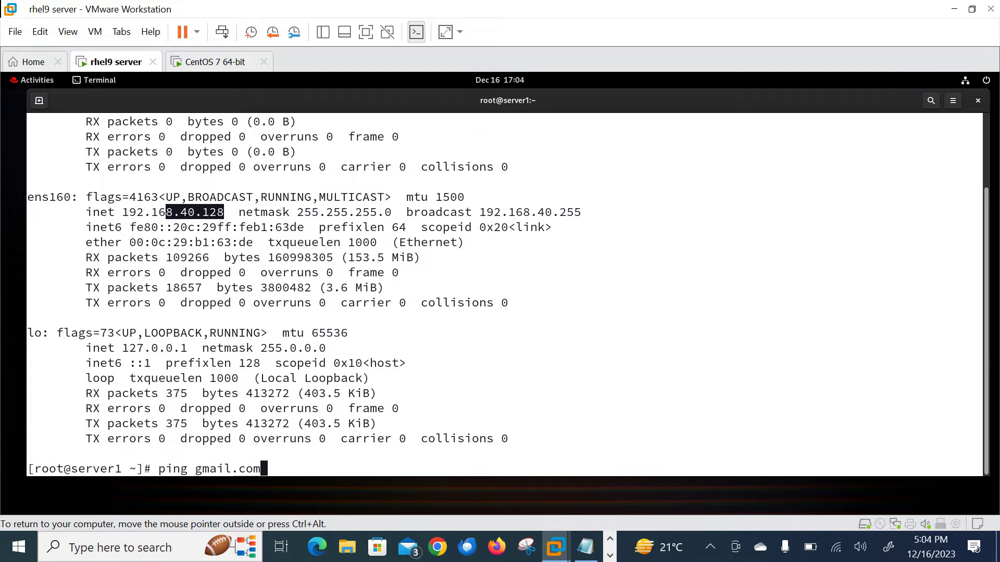
pyautogui.press('Return')
pyautogui.hotkey('ctrl', 'c')
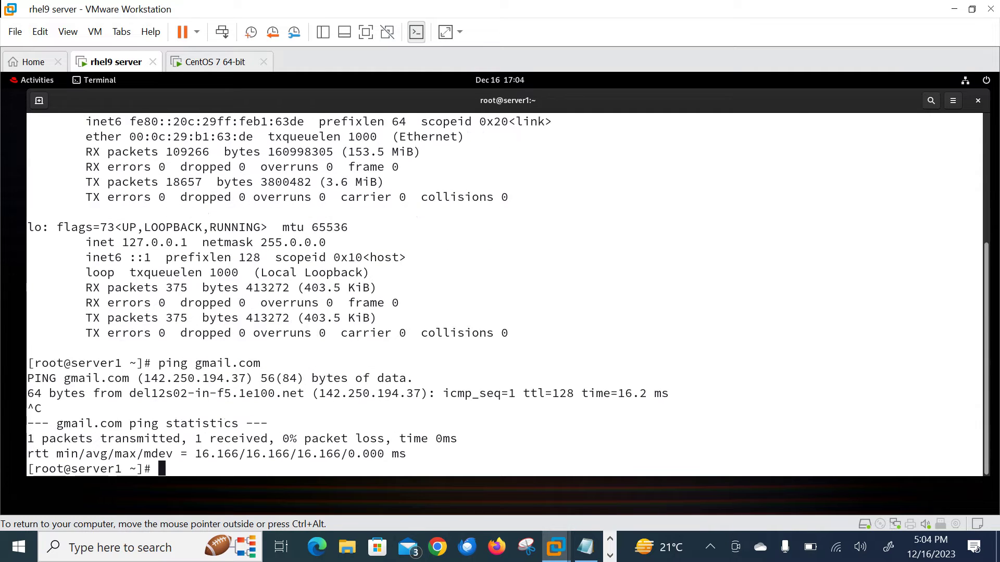
pyautogui.hotkey('ctrl', 'l')
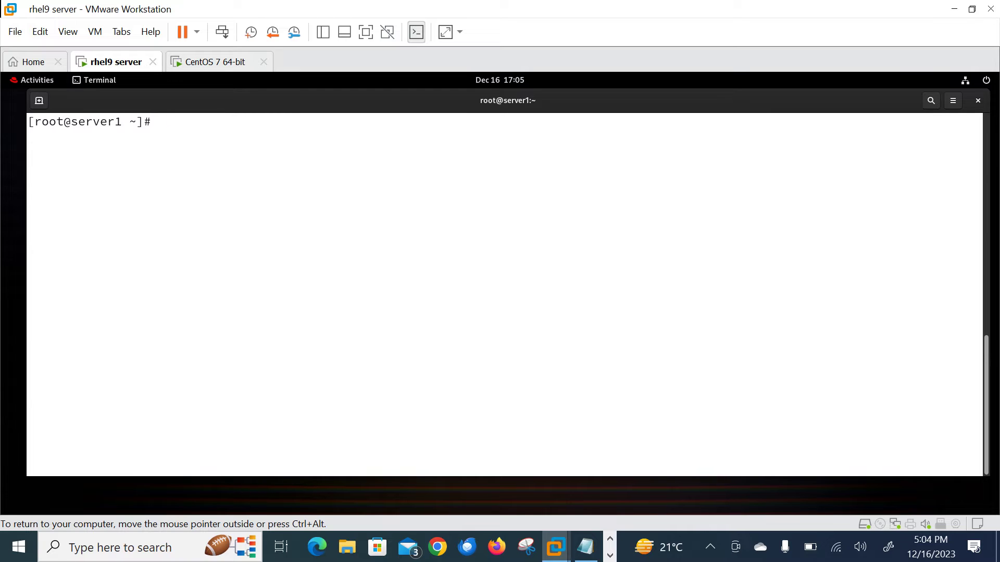
# Check systemctl status of prometheus.service and grafana-server.service, confirming both are active (running).
pyautogui.write('systemctl status ')
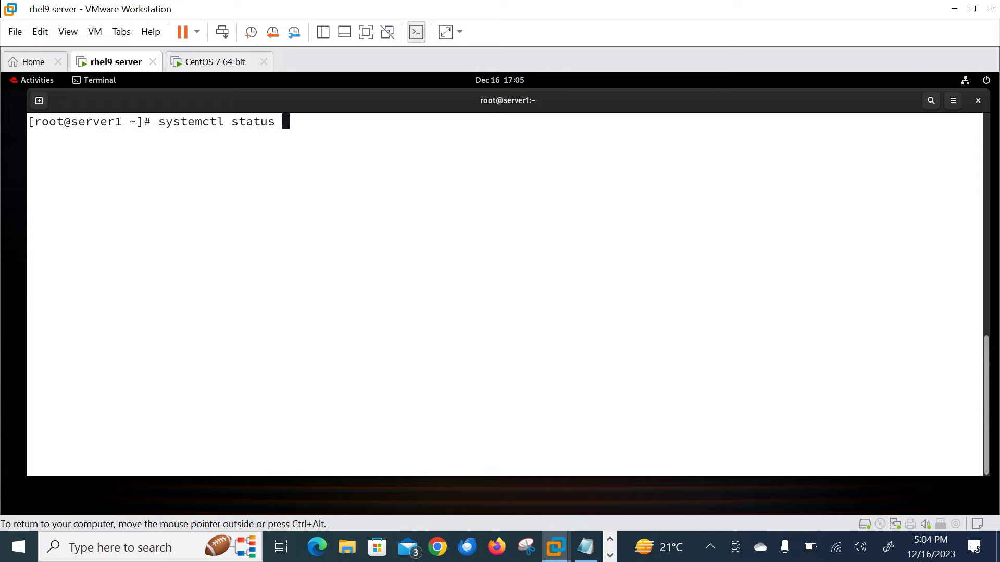
pyautogui.write('prom')
pyautogui.press('Tab')
pyautogui.write('g')
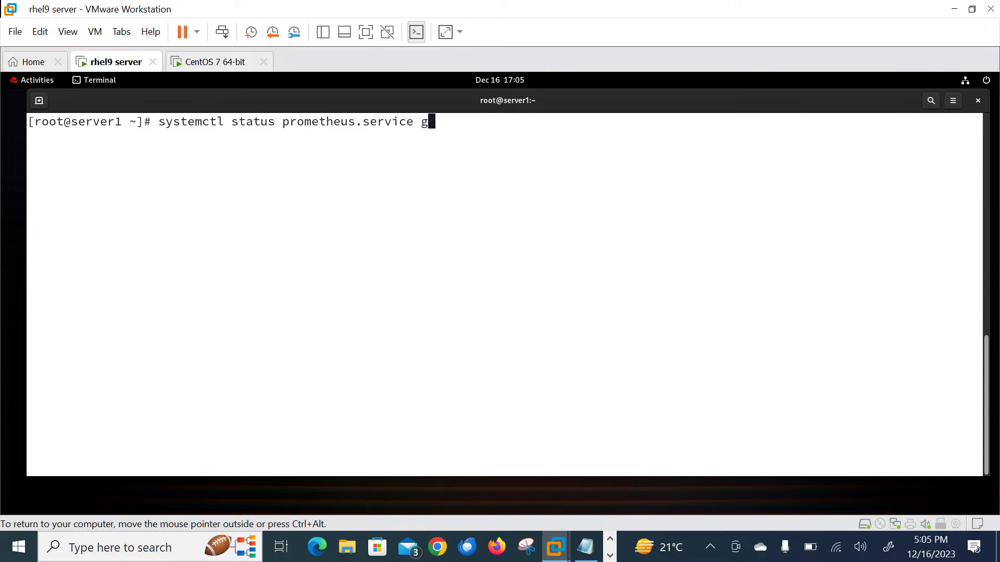
pyautogui.write('ra')
pyautogui.press('Tab')
pyautogui.press('Return')
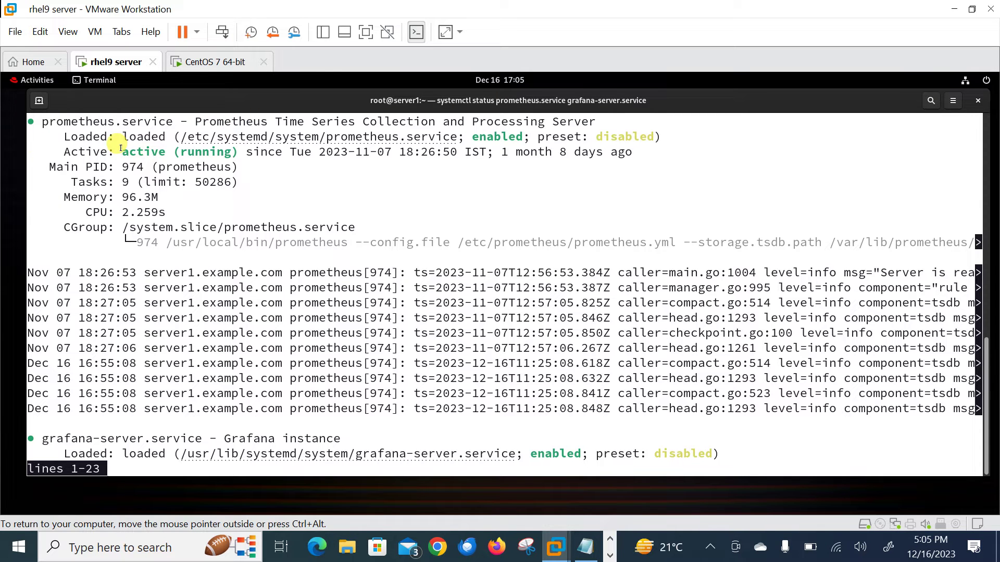
pyautogui.moveTo(123, 151); pyautogui.dragTo(199, 149)
pyautogui.press('space')
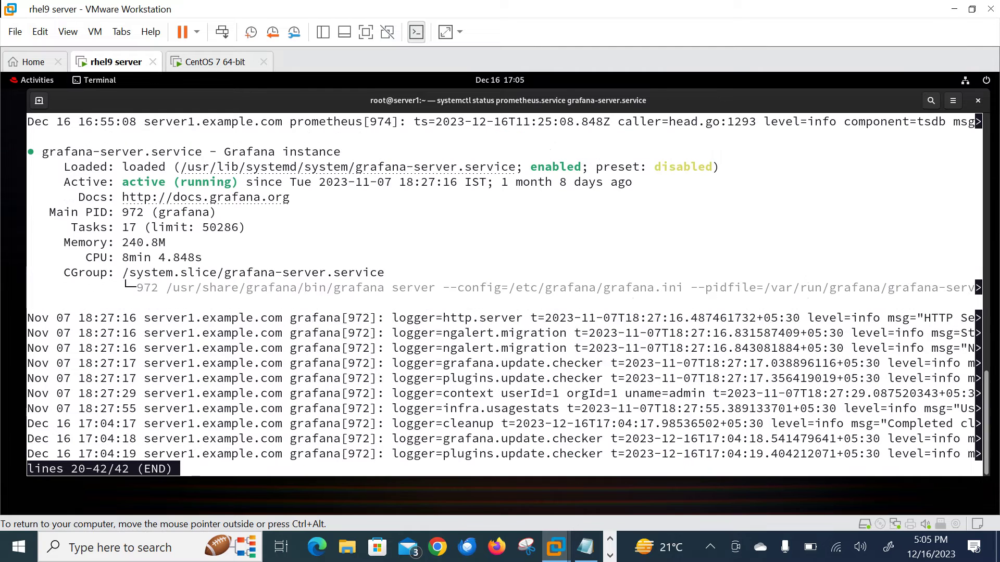
pyautogui.moveTo(115, 177); pyautogui.dragTo(203, 181)
pyautogui.press('q')
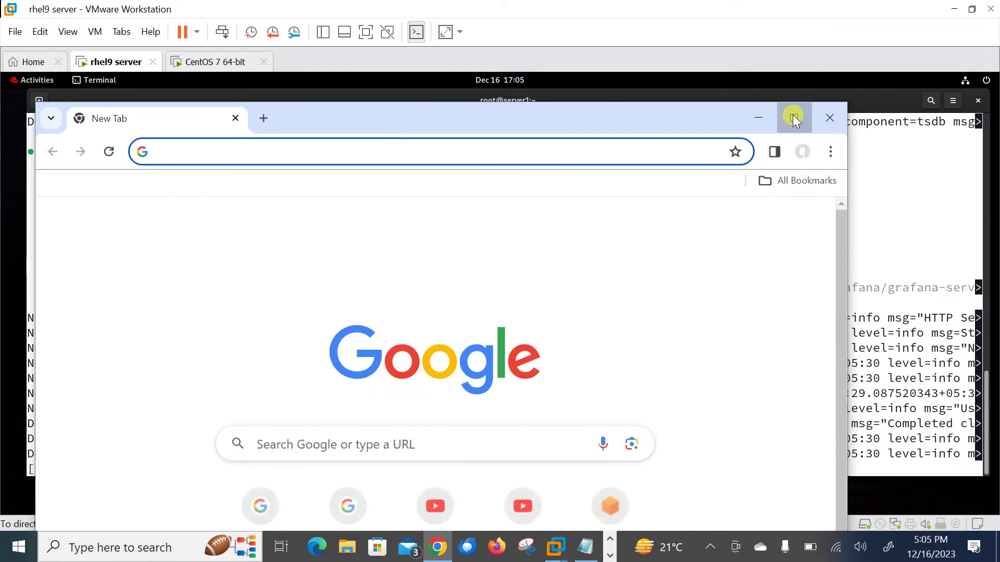
# Log in to Grafana at 192.168.40.128:3000 with the admin account and its password.
pyautogui.click(792, 118)
pyautogui.write('19')
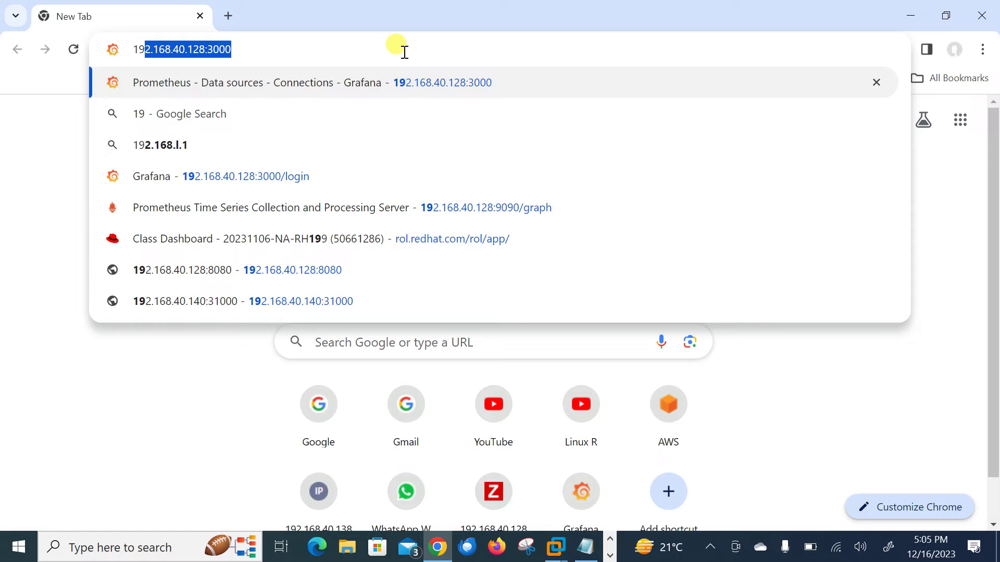
pyautogui.press('Return')
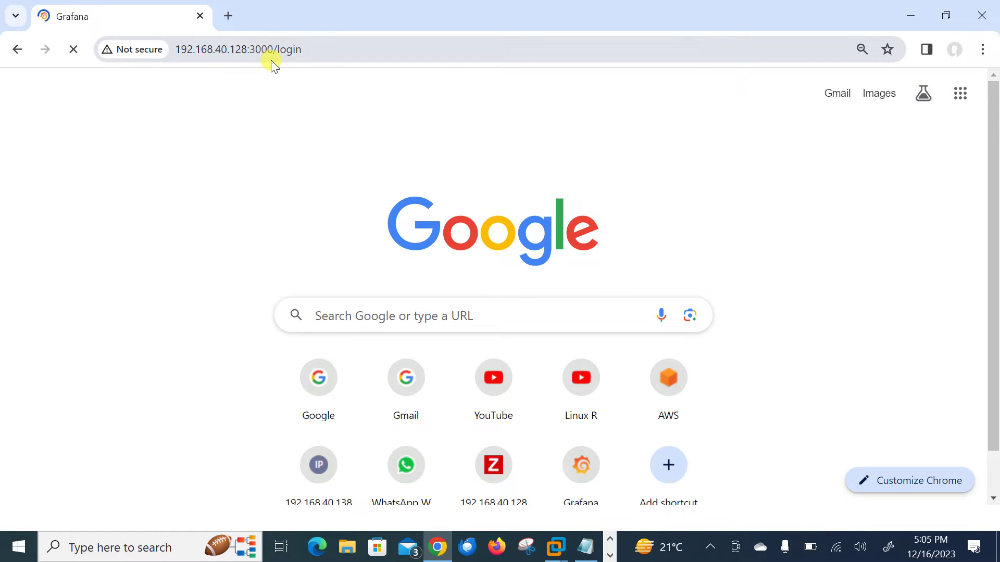
pyautogui.write('ad')
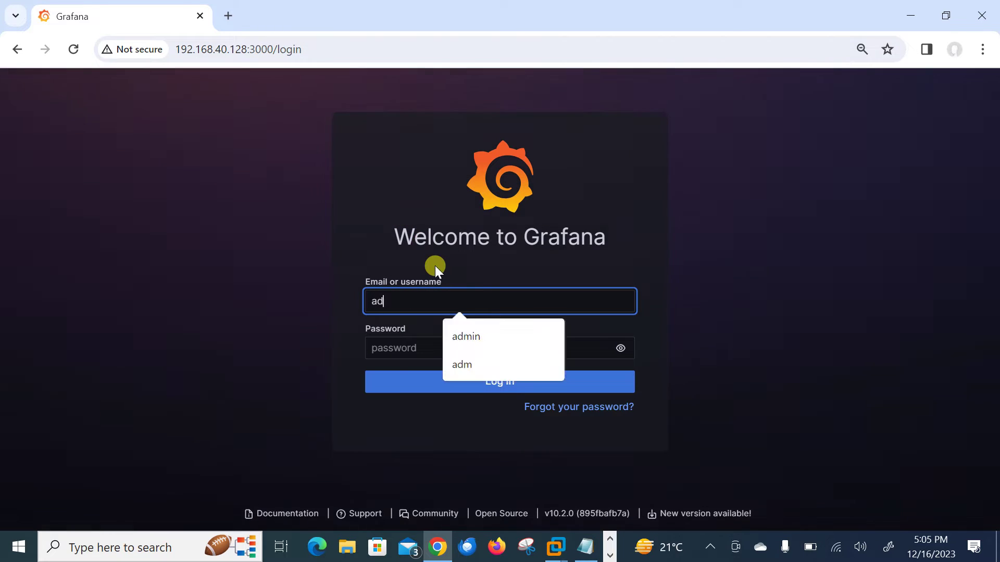
pyautogui.write('min')
pyautogui.press('Tab')
pyautogui.write('*********')
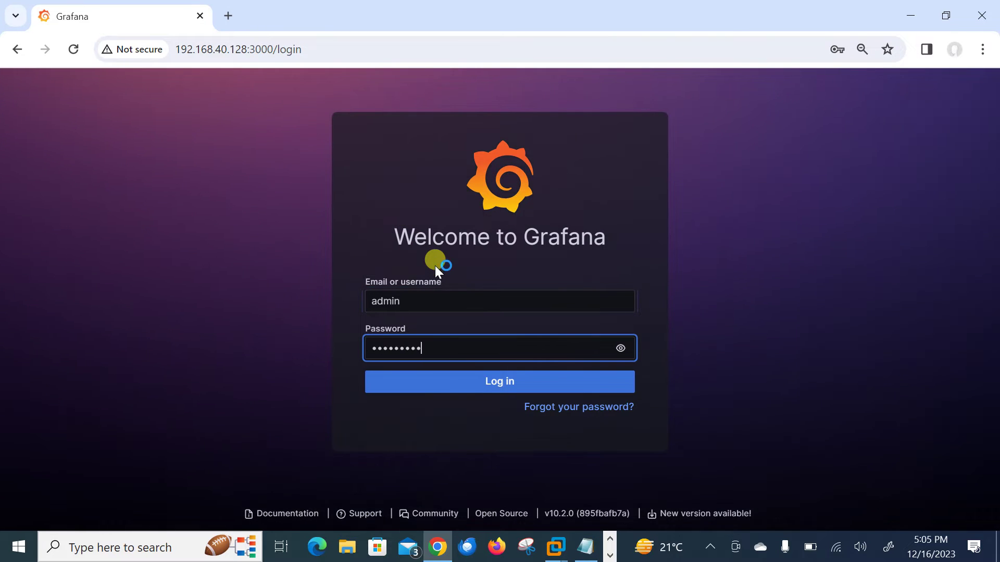
pyautogui.write('*')
pyautogui.press('Return')
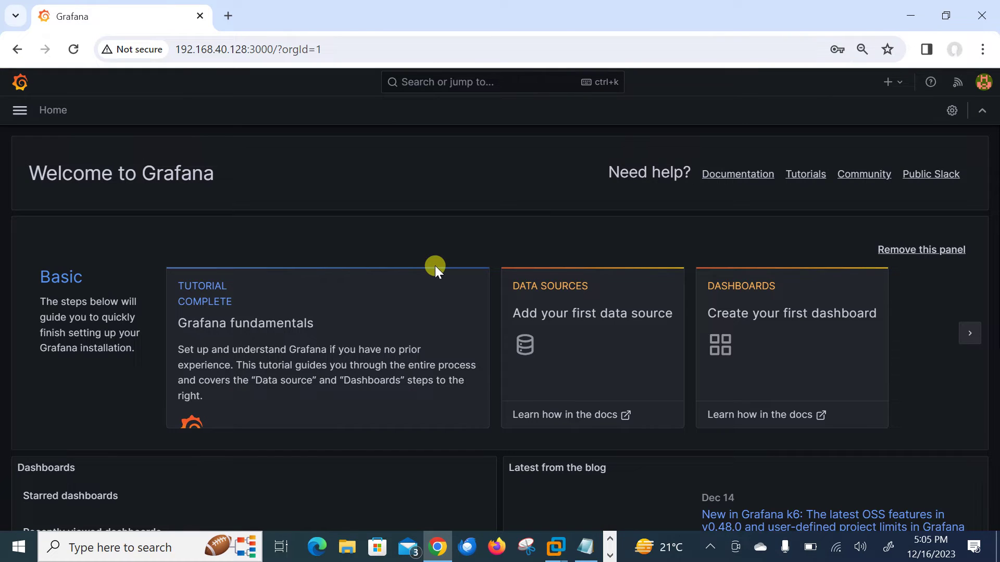
pyautogui.click(568, 315)
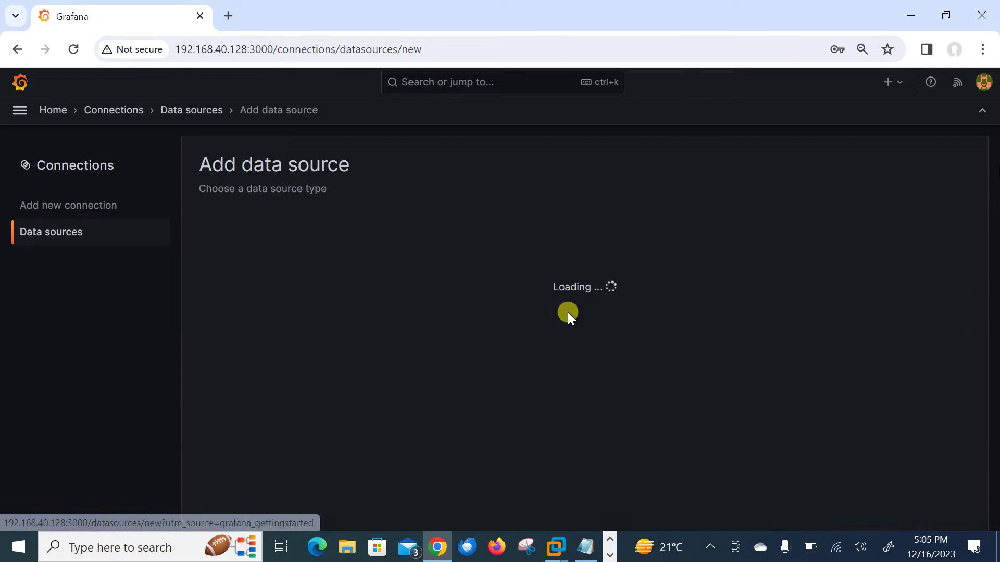
pyautogui.click(363, 304)
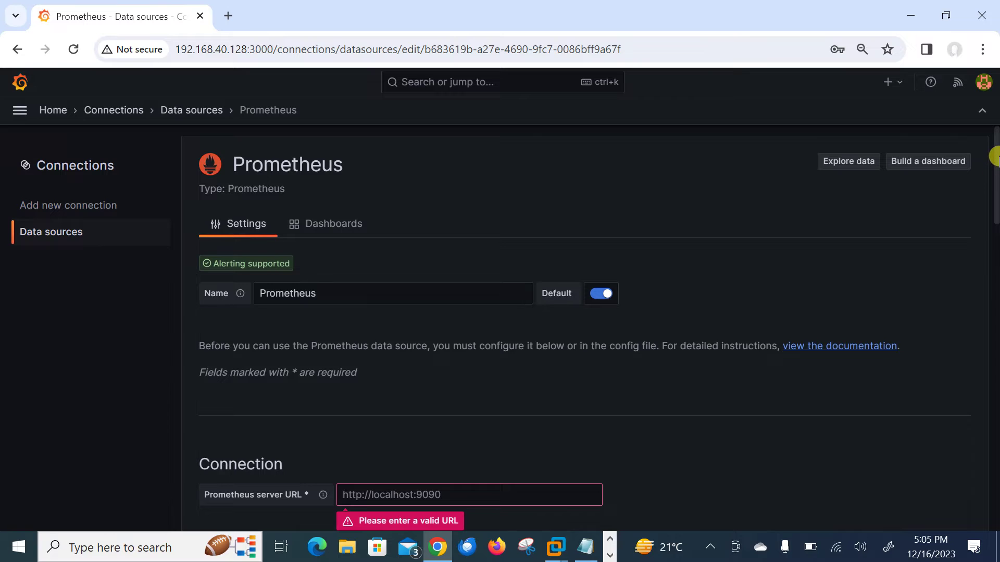
pyautogui.moveTo(994, 156); pyautogui.dragTo(995, 212)
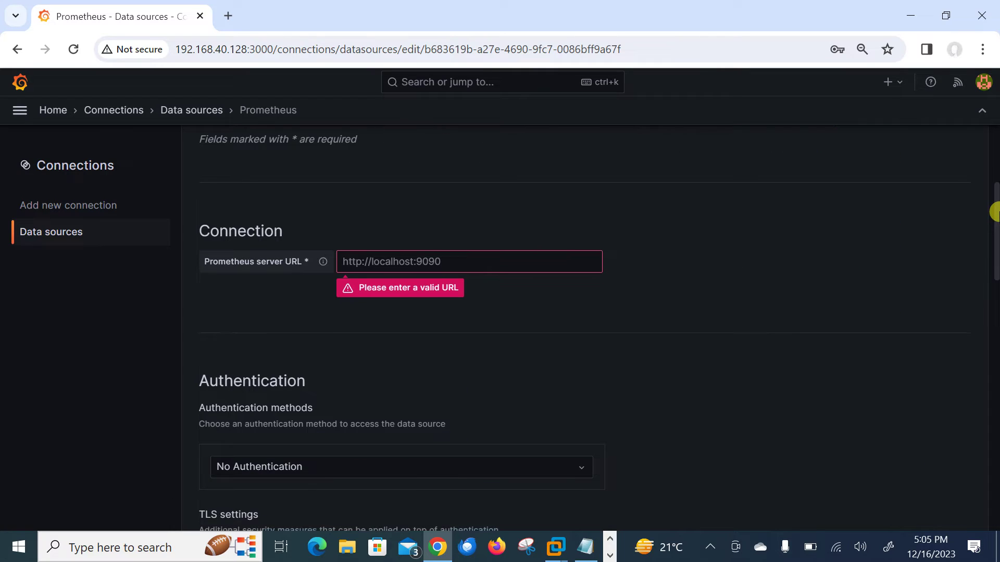
pyautogui.click(391, 254)
pyautogui.click(444, 295)
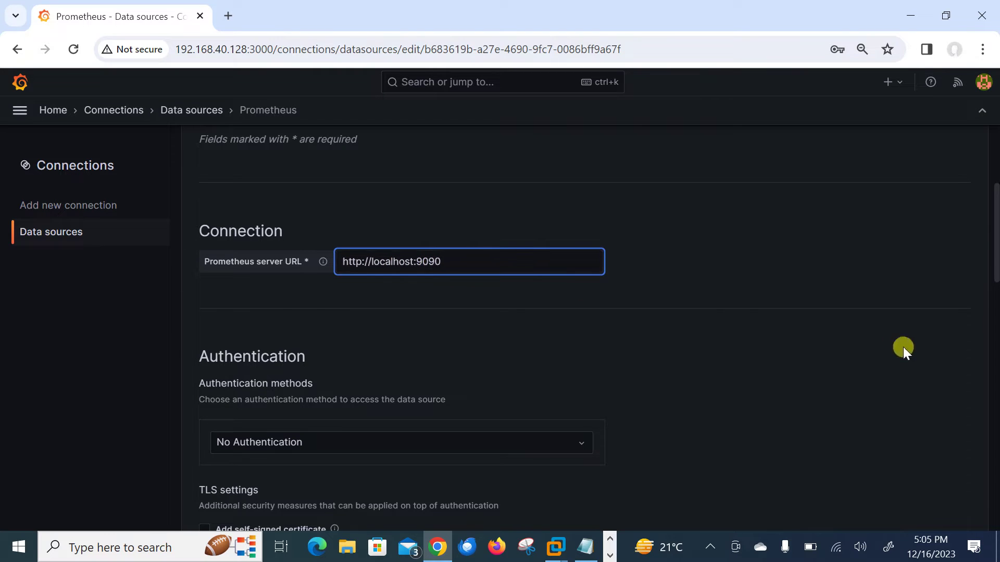
pyautogui.click(996, 291)
pyautogui.moveTo(995, 318); pyautogui.dragTo(995, 542)
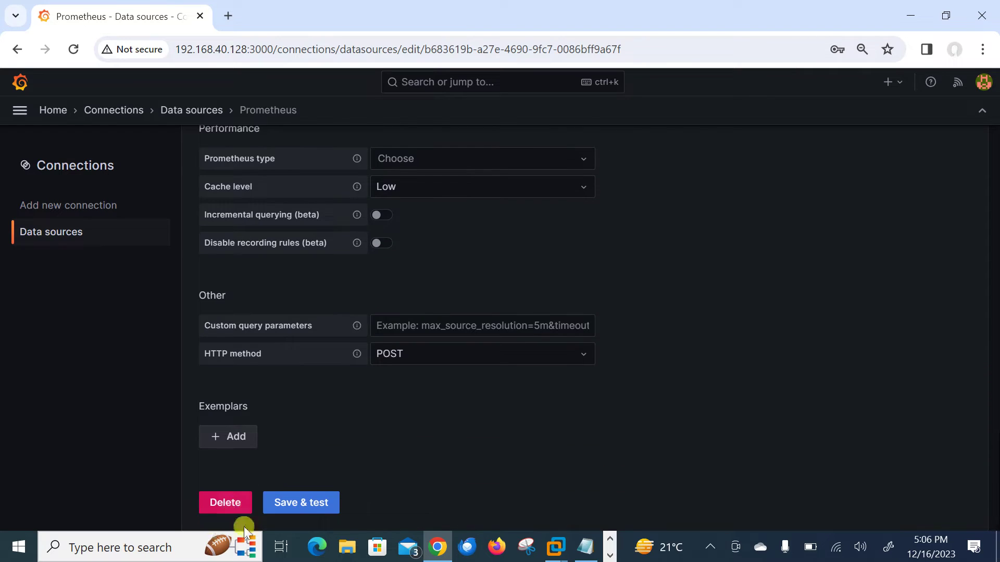
pyautogui.click(307, 505)
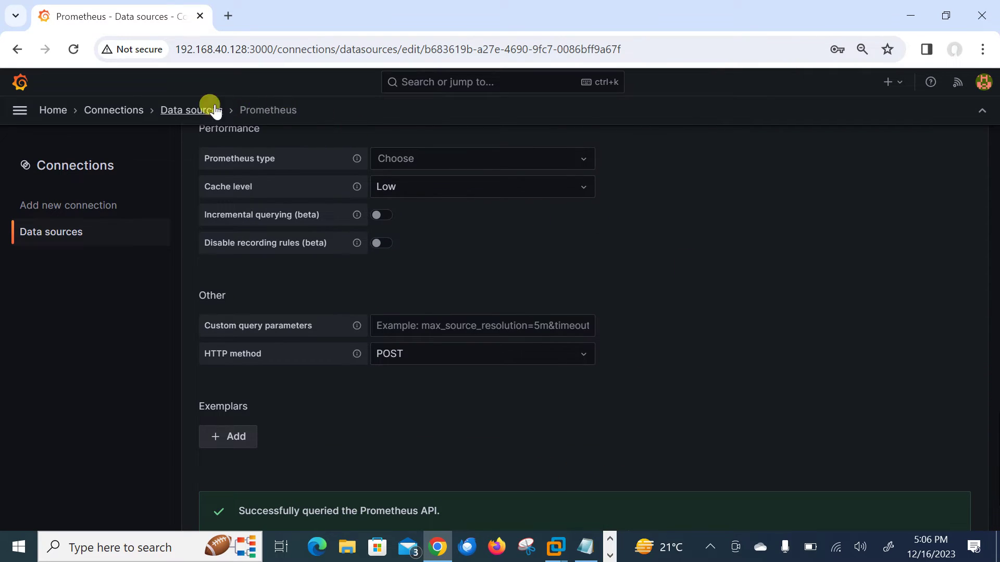
pyautogui.click(193, 110)
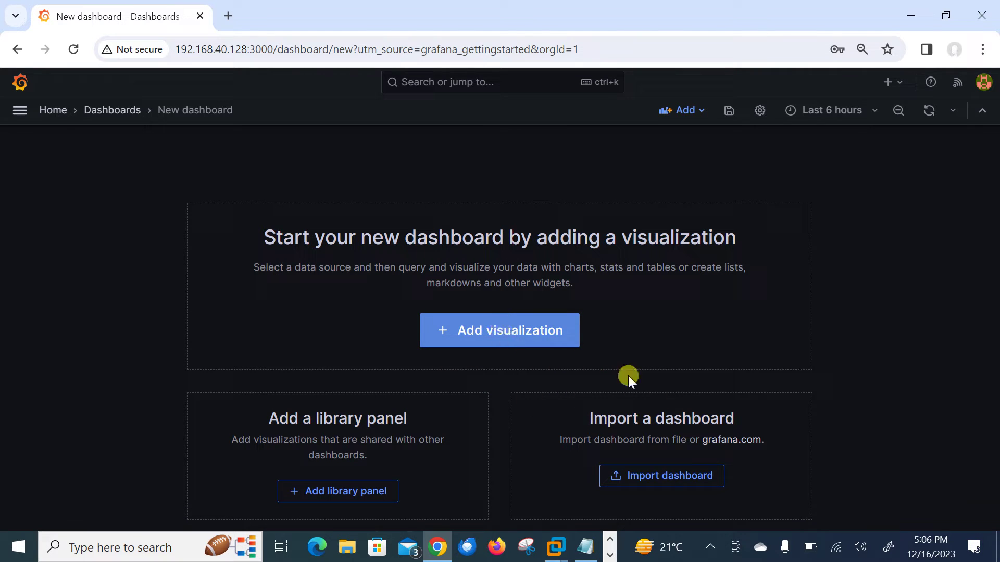
# Import dashboard 1860 (Node Exporter Full) from Grafana.com using the Prometheus data source.
pyautogui.click(671, 476)
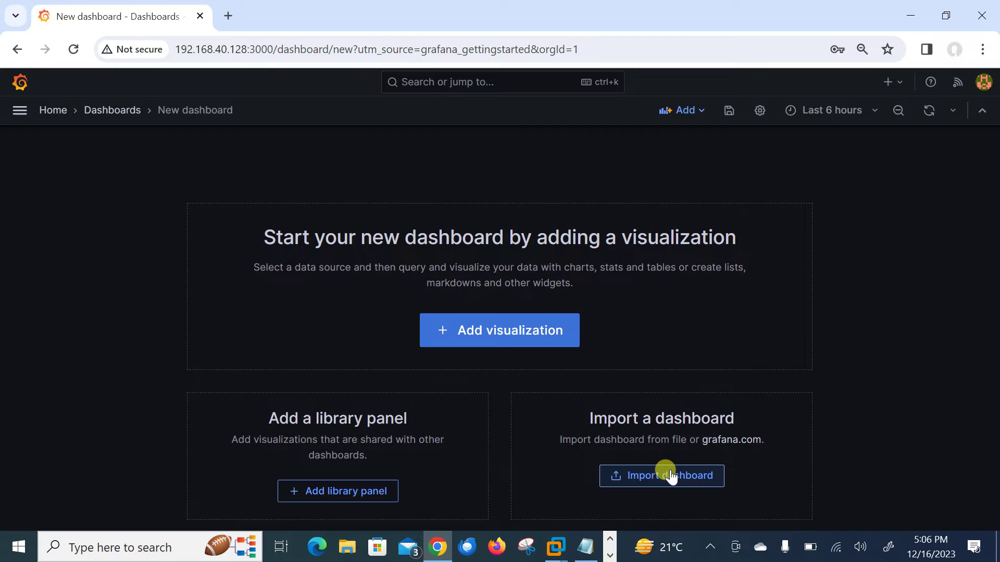
pyautogui.click(670, 471)
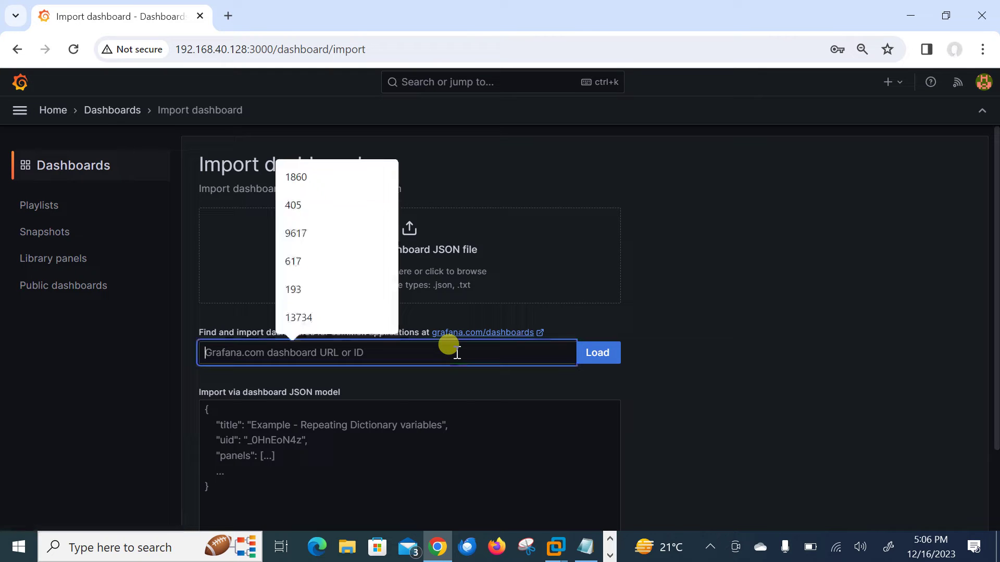
pyautogui.write('1860')
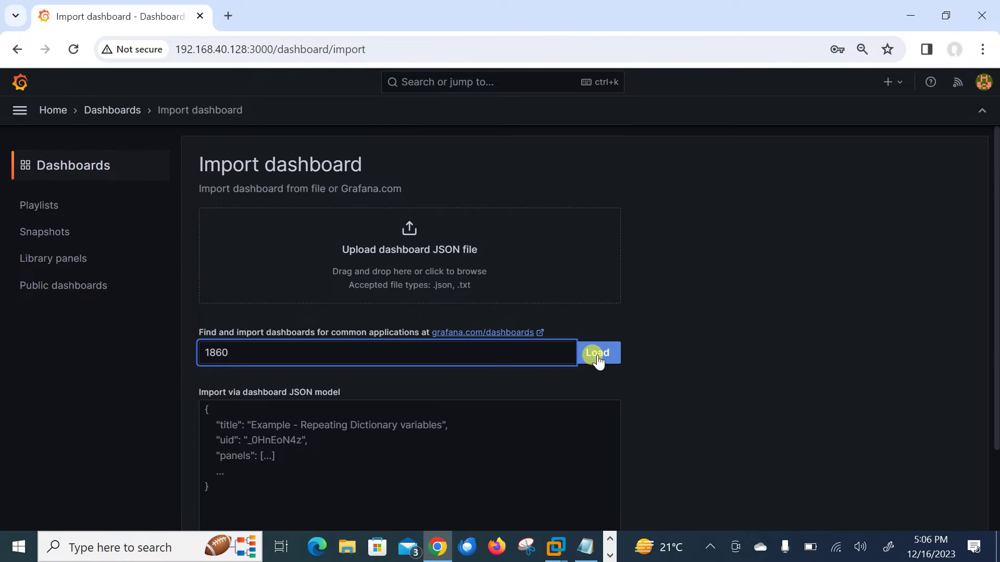
pyautogui.click(598, 358)
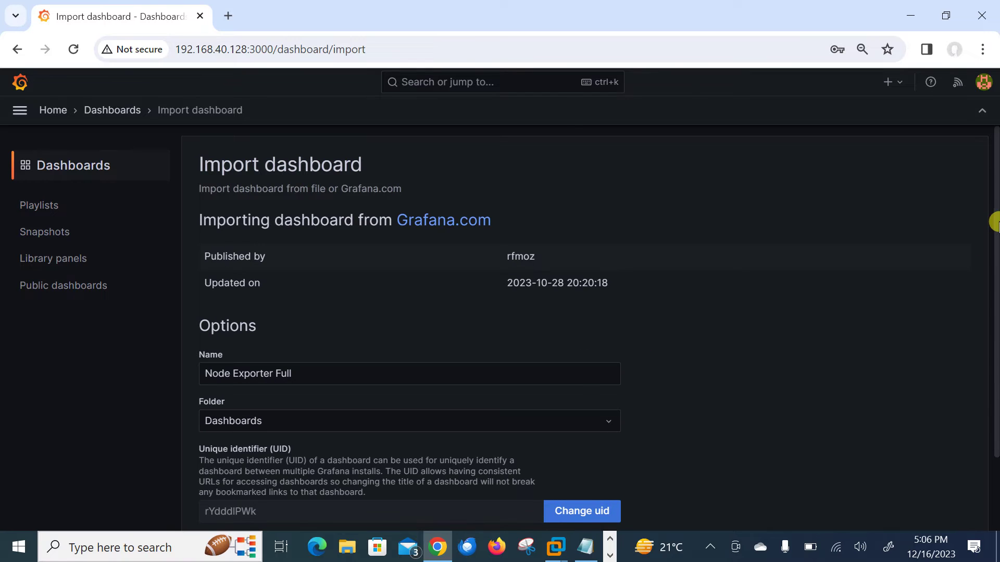
pyautogui.scroll(-2, 995, 221)
pyautogui.click(425, 467)
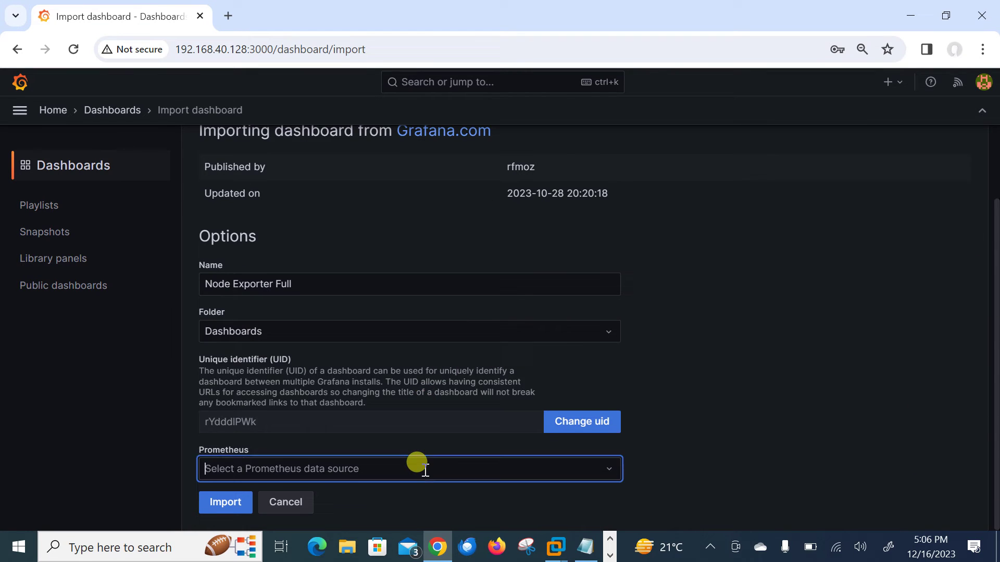
pyautogui.click(271, 336)
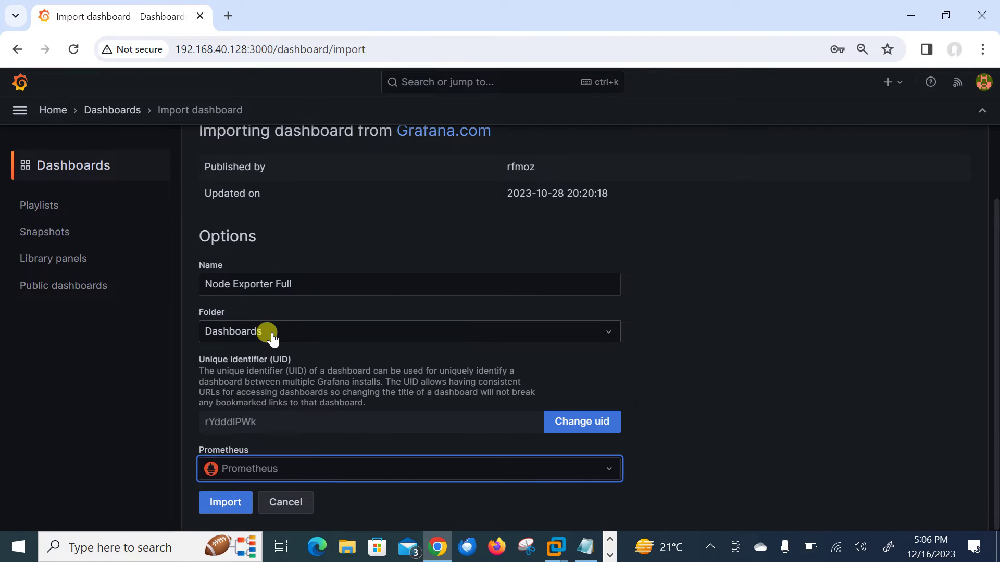
pyautogui.click(225, 502)
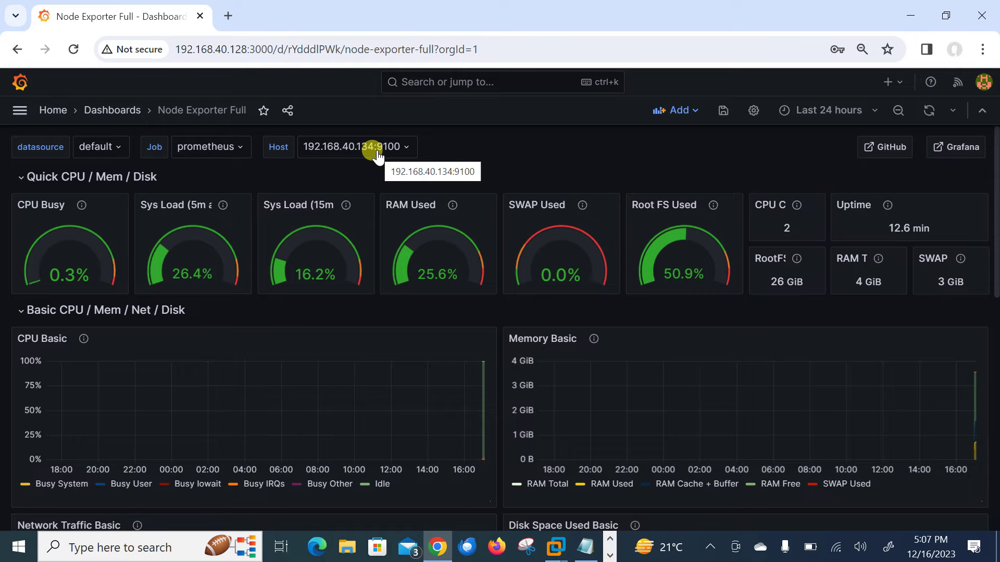
# Unlock the CentOS 7 VM as root and run ifconfig to find its ens33 address 192.168.40.134.
pyautogui.hotkey('alt', 'Tab')
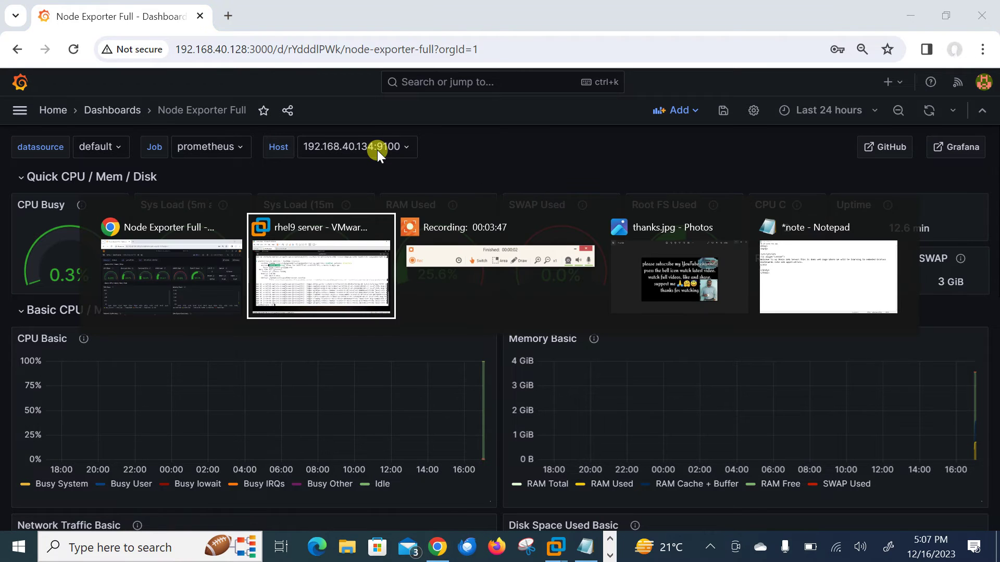
pyautogui.click(222, 62)
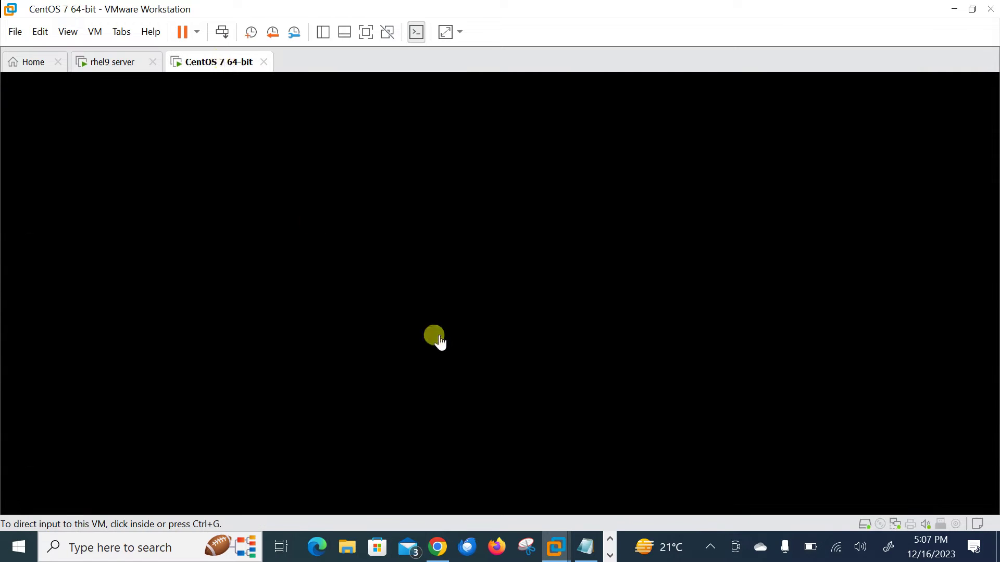
pyautogui.click(527, 308)
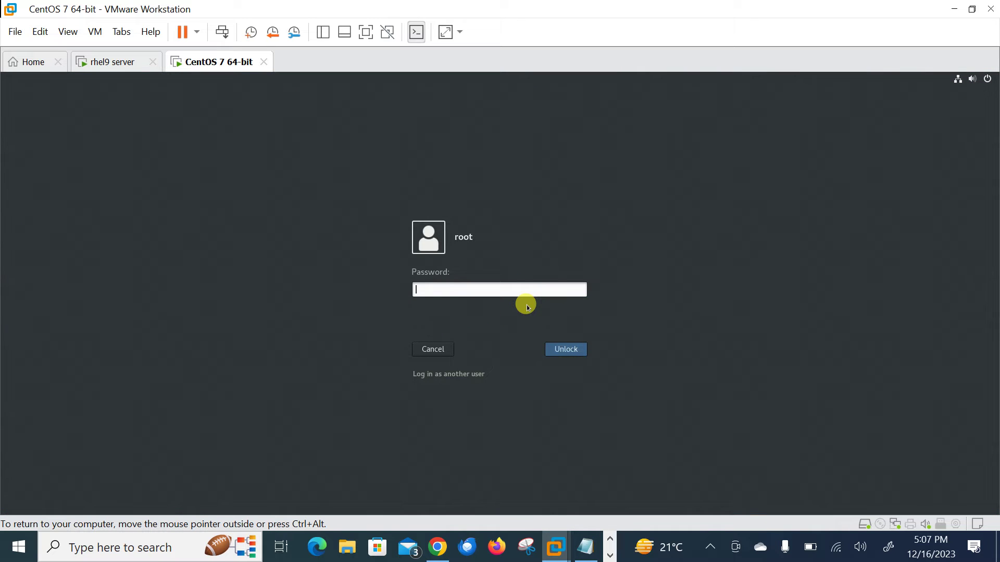
pyautogui.press('Return')
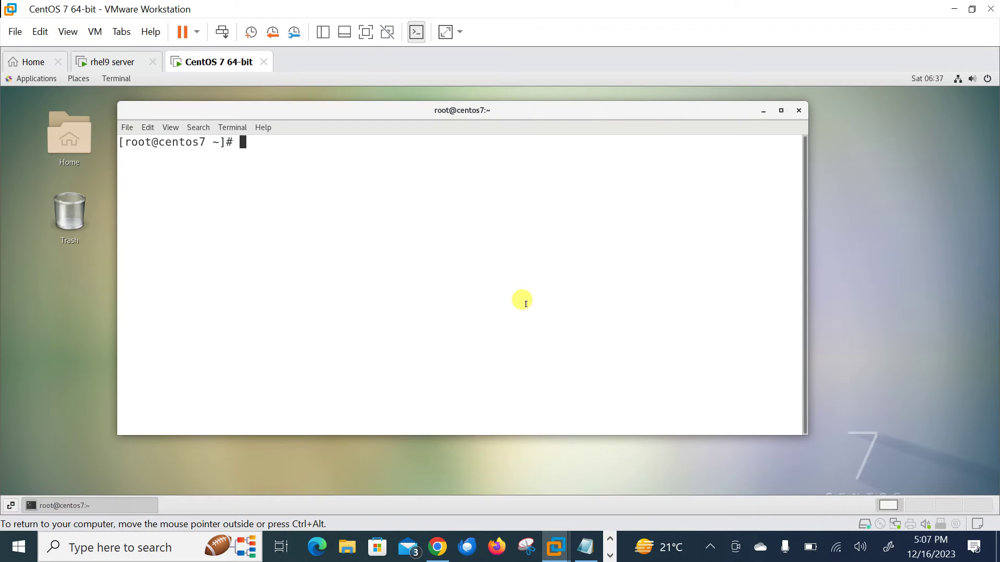
pyautogui.write('ifconfig')
pyautogui.press('Return')
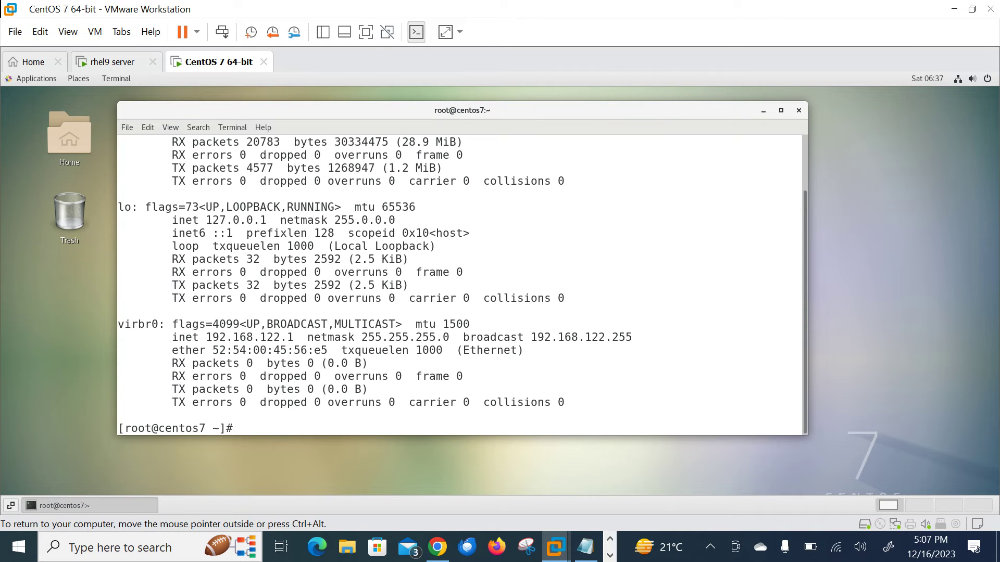
pyautogui.scroll(2, 456, 278)
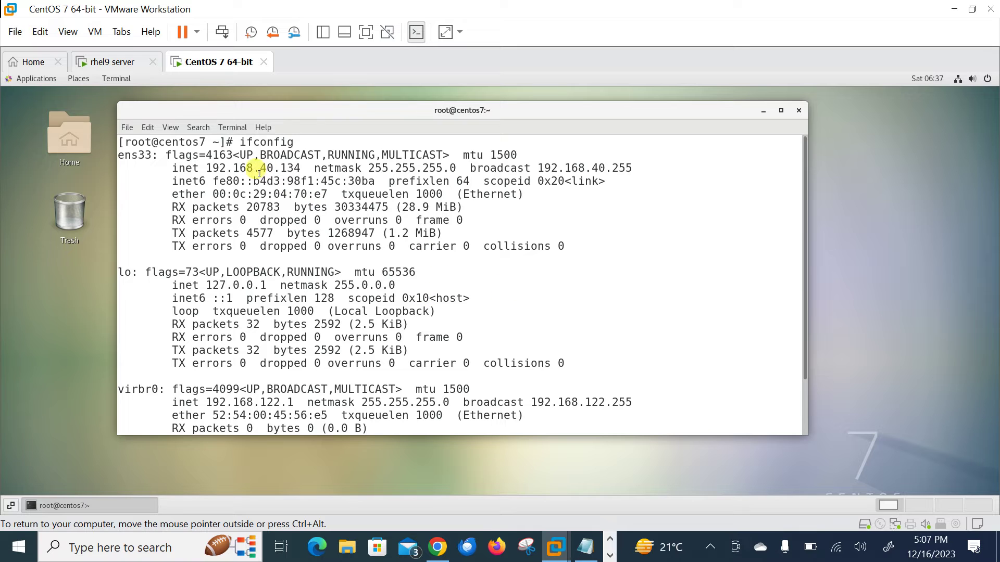
pyautogui.moveTo(246, 167); pyautogui.dragTo(301, 167)
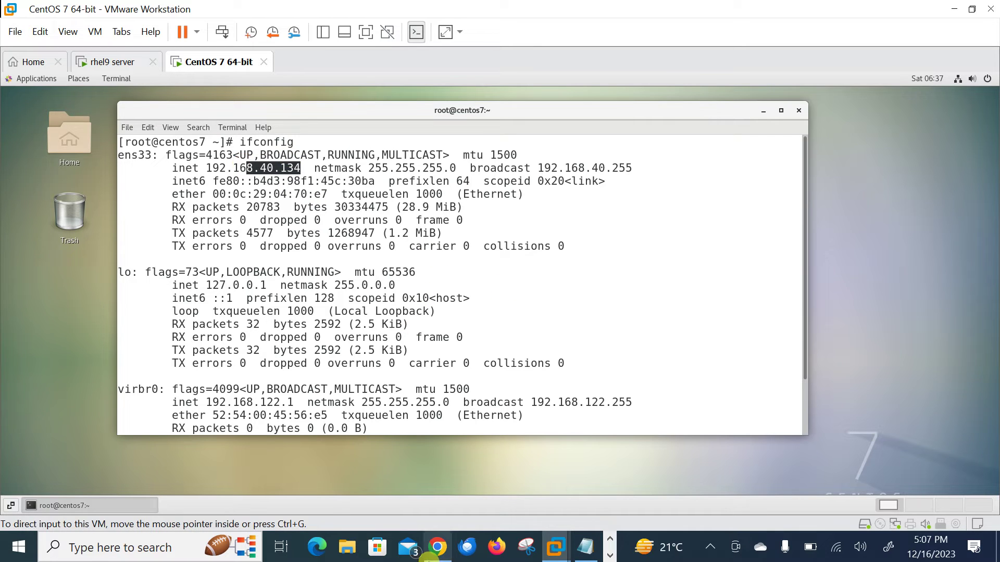
pyautogui.click(437, 548)
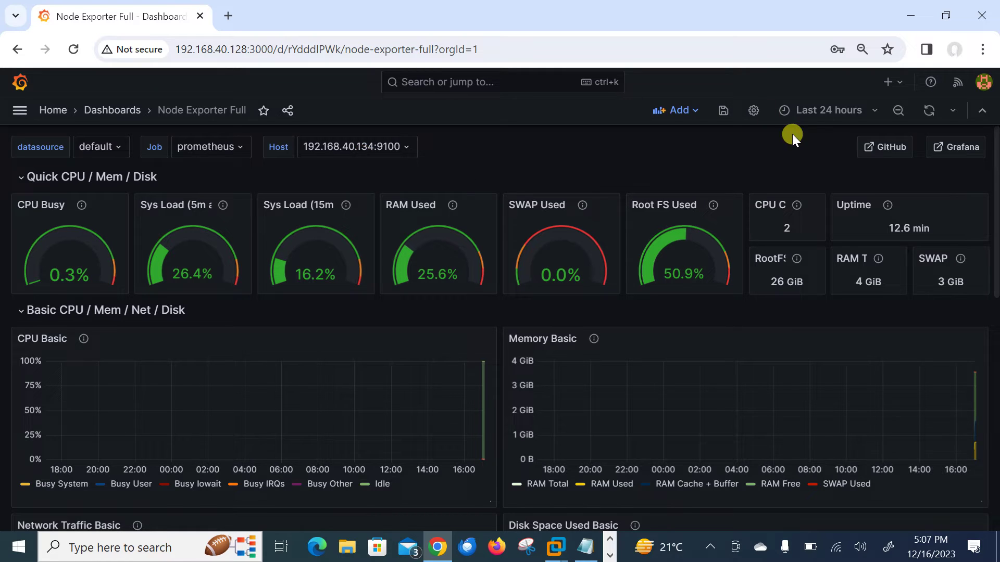
# Set the dashboard time range to Last 15 minutes with a 5s auto-refresh.
pyautogui.click(827, 112)
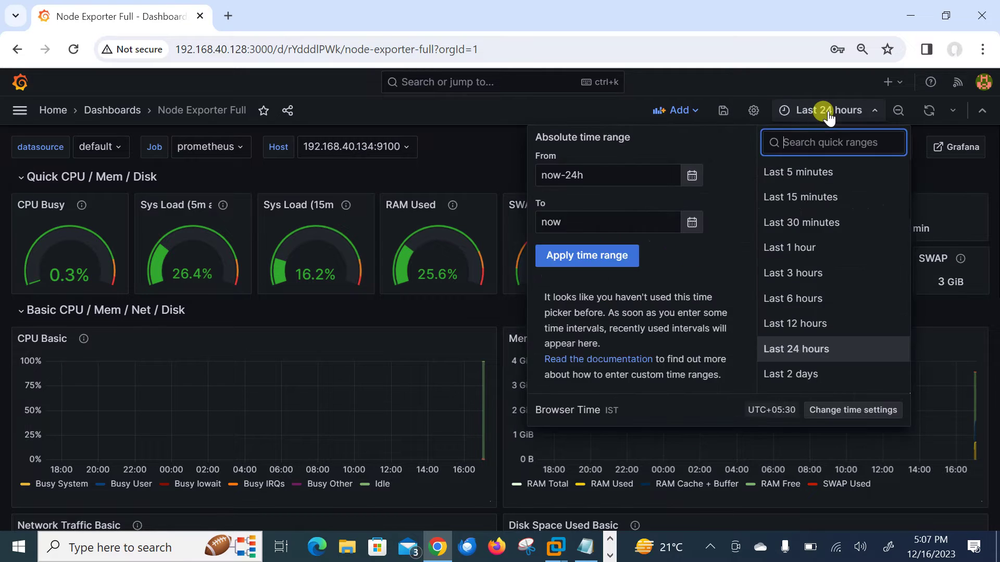
pyautogui.click(807, 197)
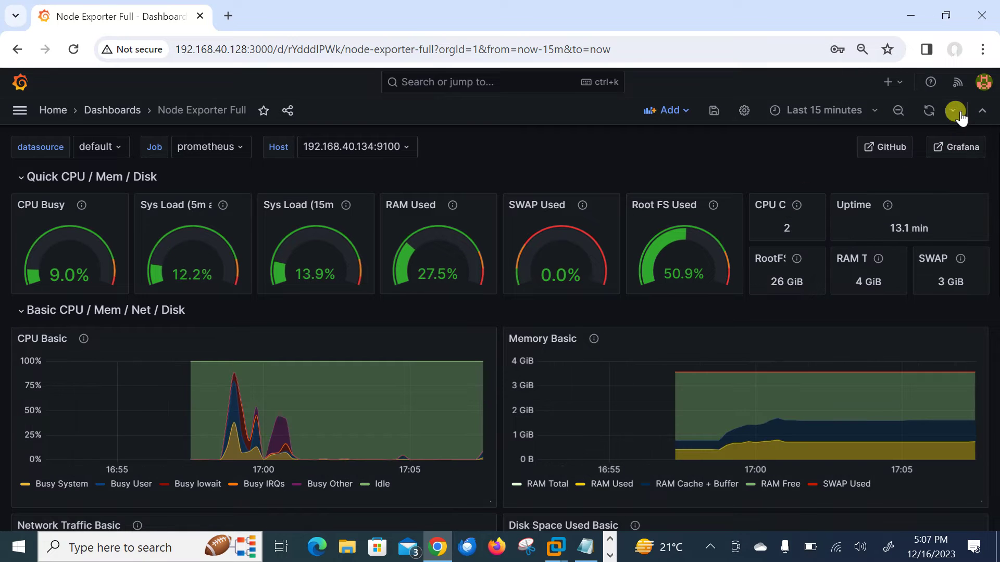
pyautogui.click(953, 110)
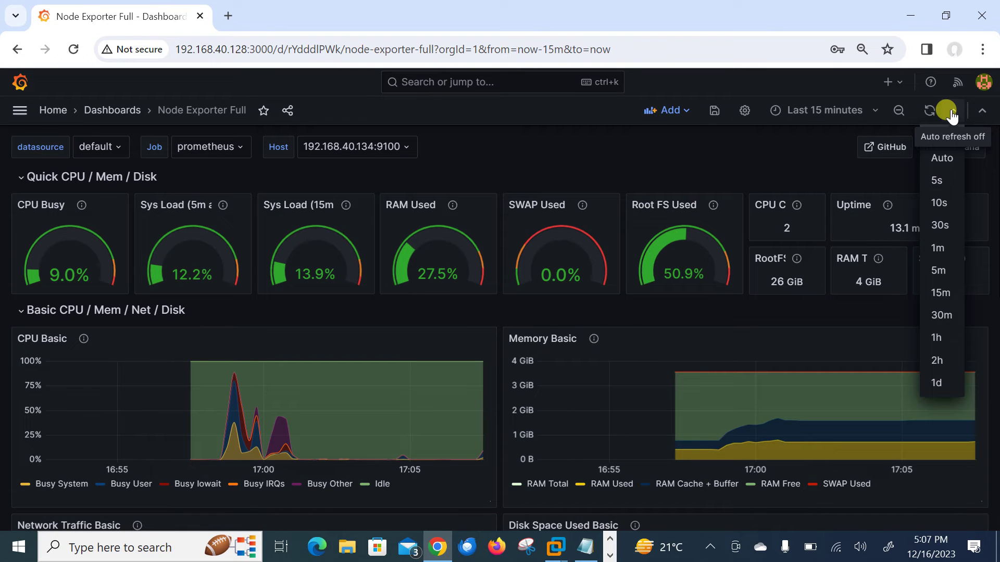
pyautogui.click(940, 179)
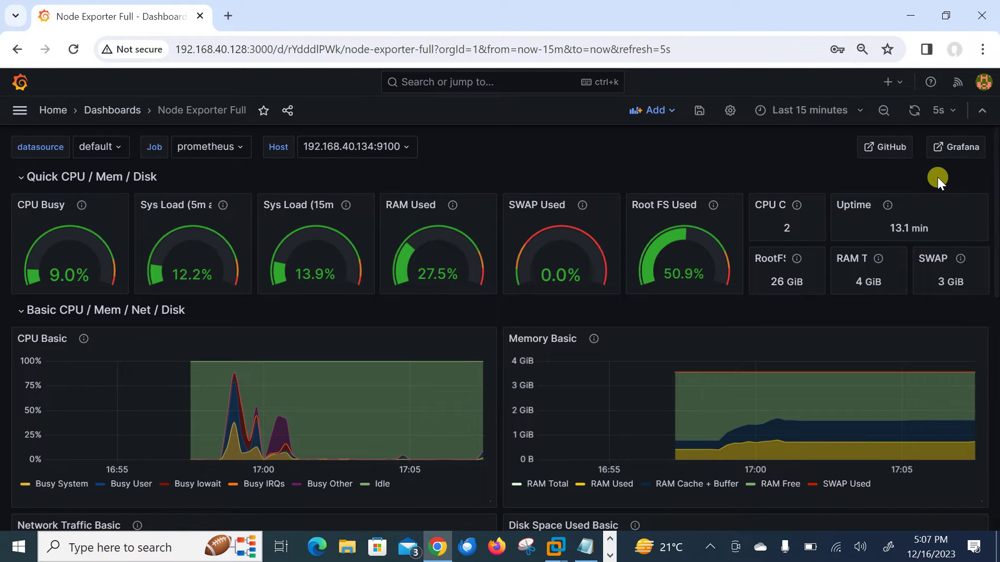
# Save the dashboard with the current time range as default, then reopen Node Exporter Full.
pyautogui.click(701, 114)
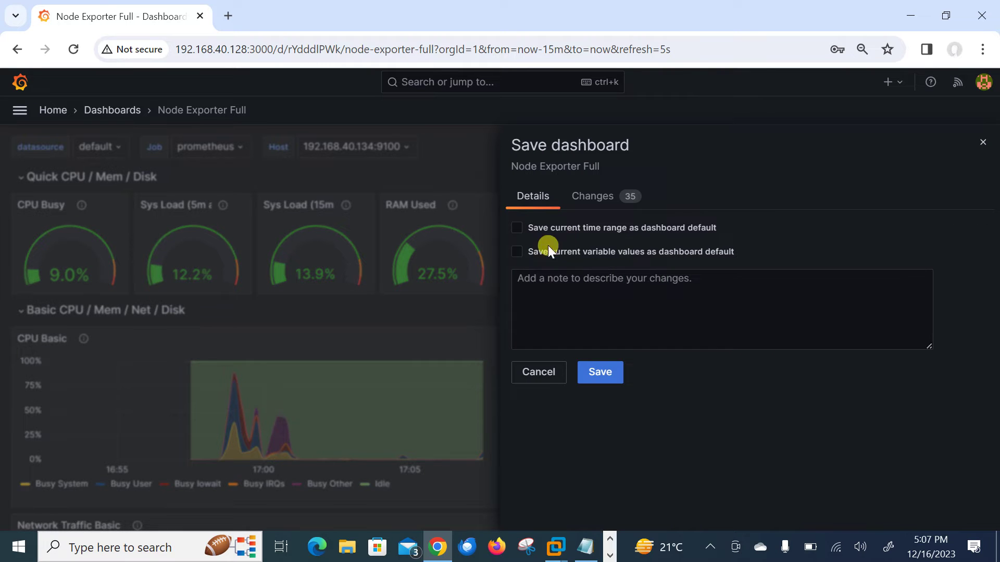
pyautogui.click(524, 229)
pyautogui.click(609, 373)
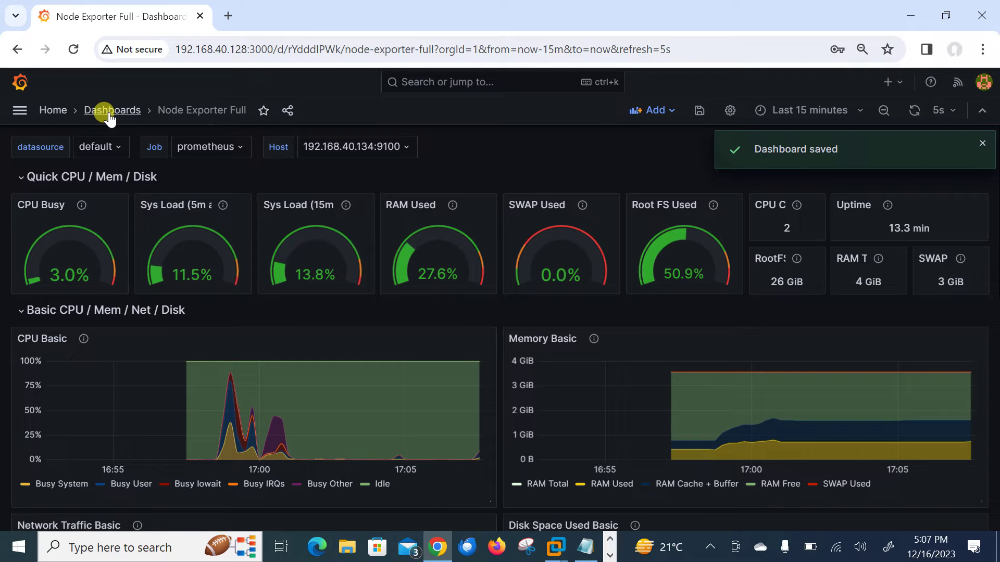
pyautogui.click(104, 106)
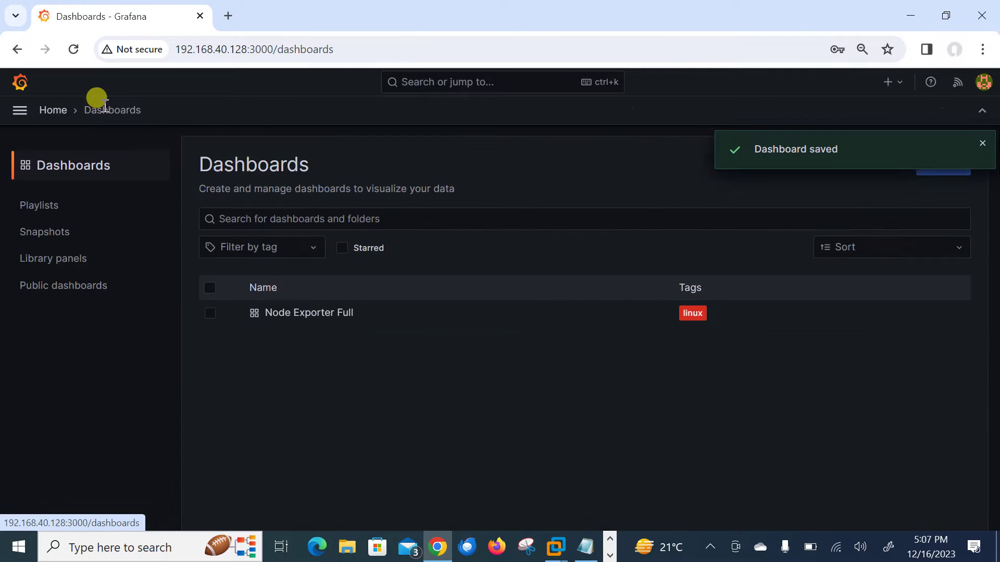
pyautogui.click(308, 314)
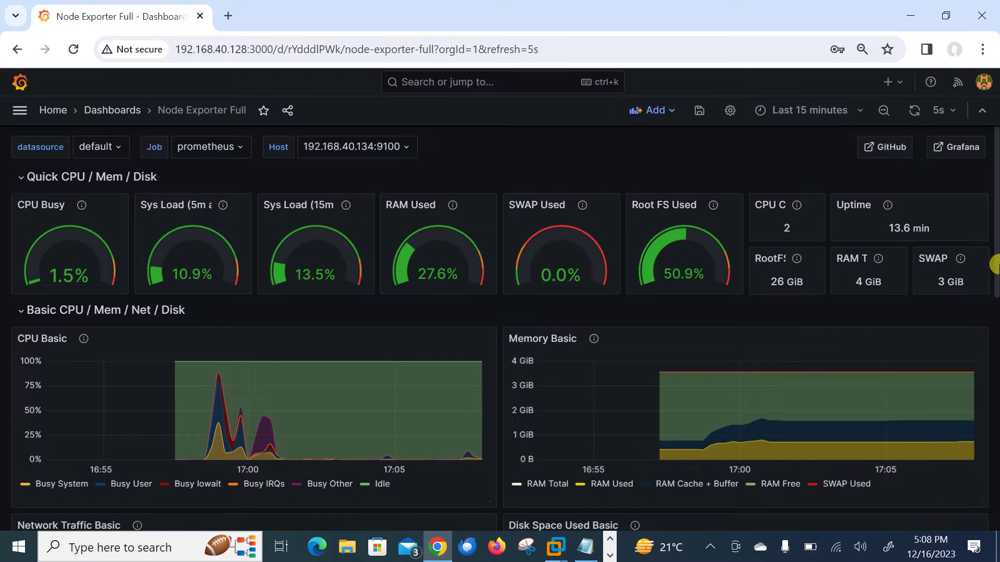
pyautogui.moveTo(995, 276)
pyautogui.mouseDown()
pyautogui.moveTo(993, 435)
pyautogui.moveTo(995, 259)
pyautogui.mouseUp()
# On the rhel9 server, clear the terminal and install Apache with yum install httpd -y.
pyautogui.hotkey('alt', 'Tab')
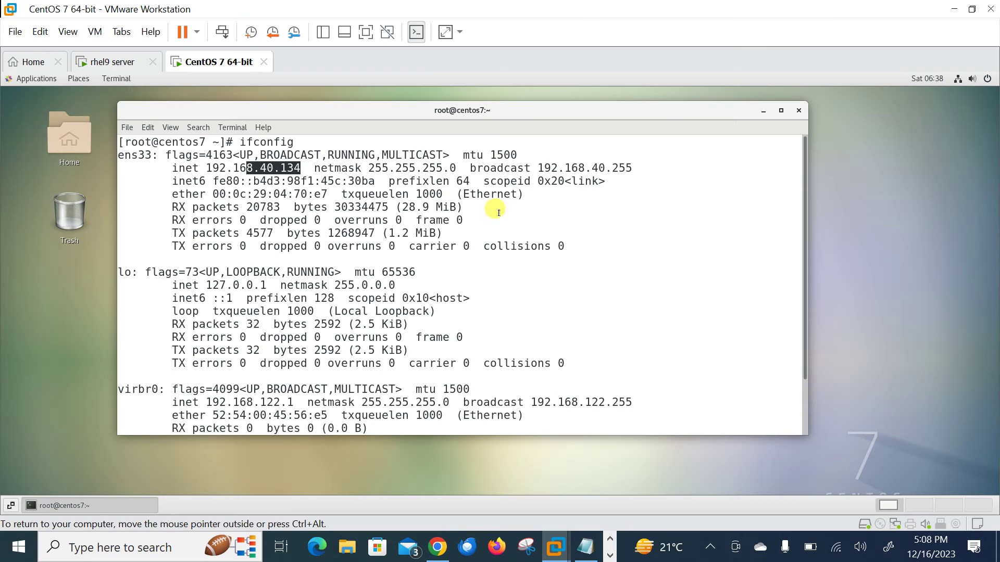
pyautogui.click(115, 62)
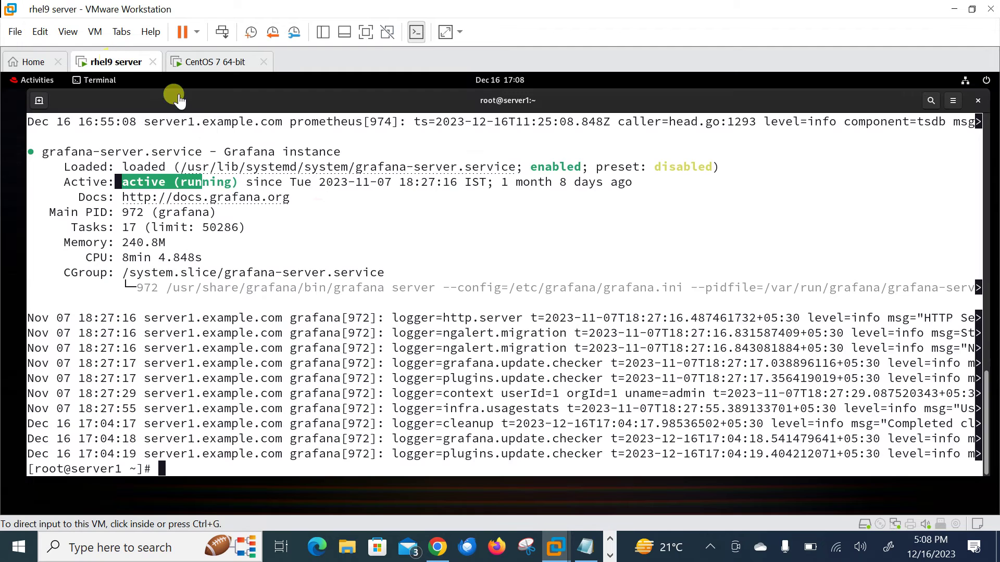
pyautogui.click(317, 204)
pyautogui.hotkey('ctrl', 'l')
pyautogui.write('yu')
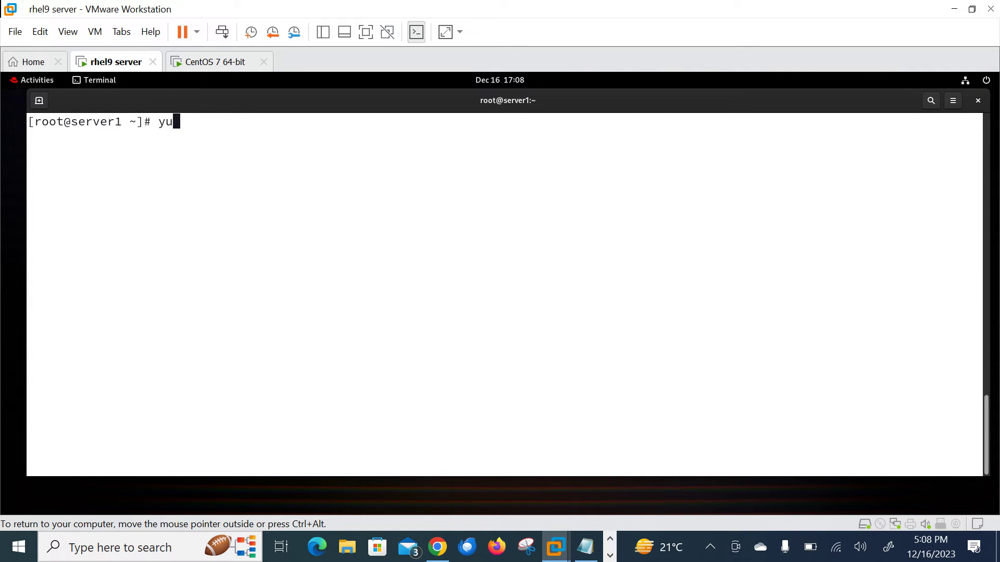
pyautogui.write('m install httpd -y')
pyautogui.press('Return')
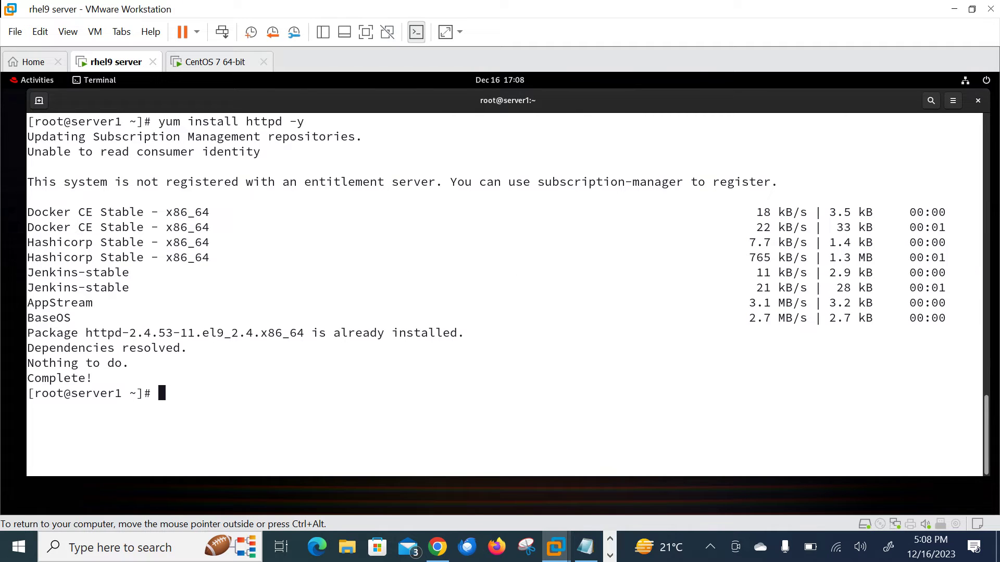
# Enable and start httpd with systemctl enable httpd --now, then move into /var/www/html.
pyautogui.write('systemctl enable httpd --now')
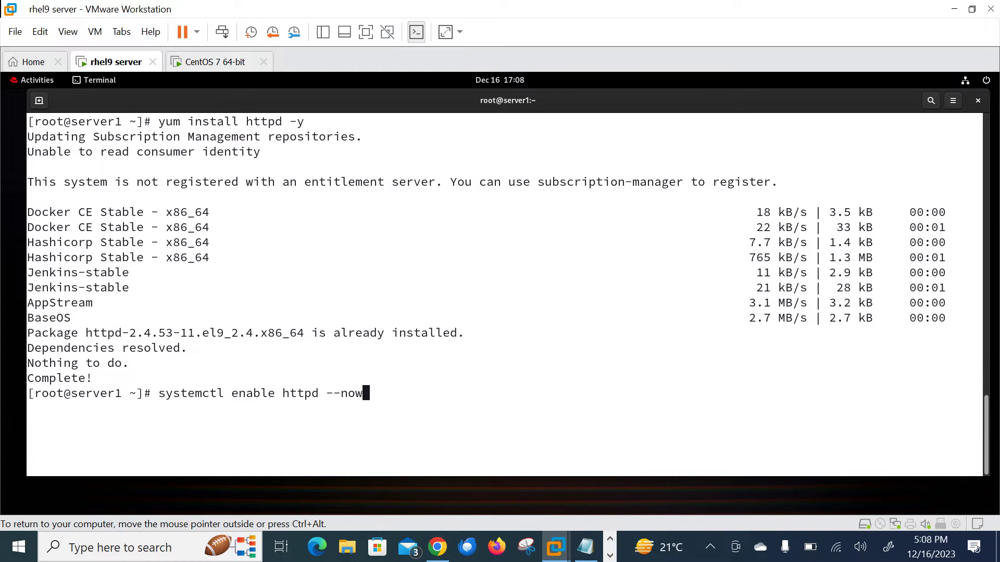
pyautogui.press('Return')
pyautogui.write('cd /var/www/html/')
pyautogui.press('Return')
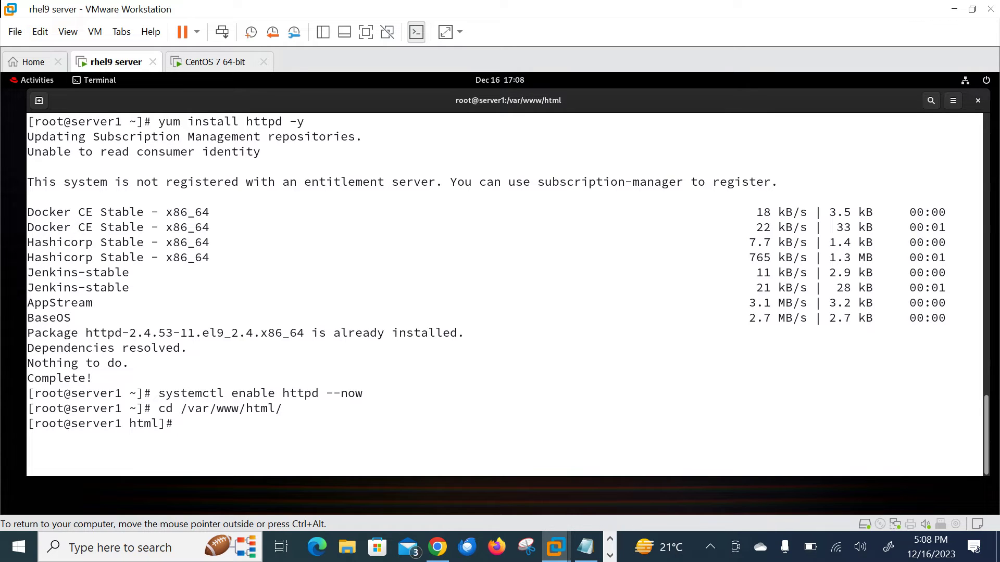
# Create index.html in vim and paste the prepared welcome-heading HTML from Notepad into it.
pyautogui.write('vim index.html')
pyautogui.press('Return')
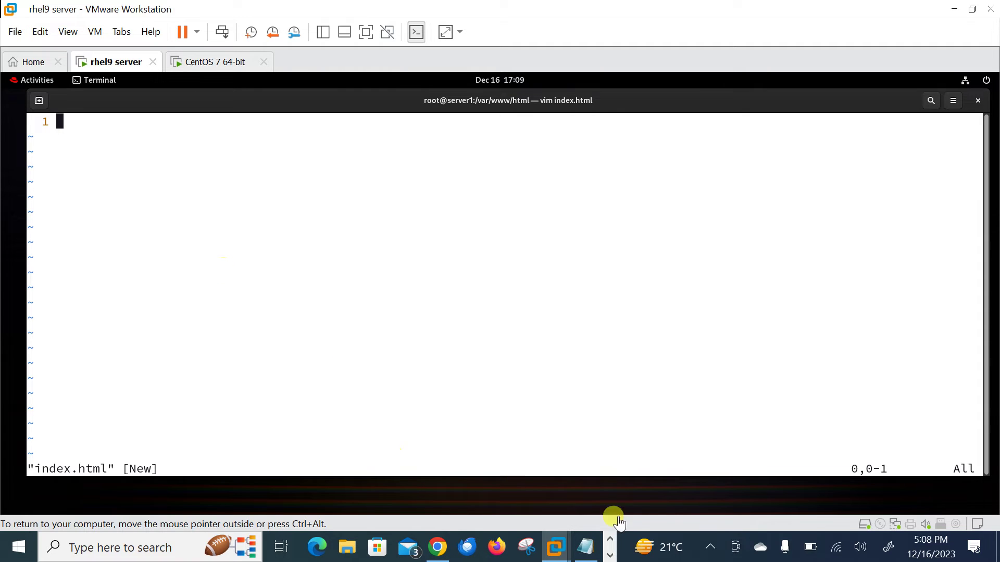
pyautogui.click(585, 550)
pyautogui.hotkey('ctrl', 'a')
pyautogui.hotkey('ctrl', 'c')
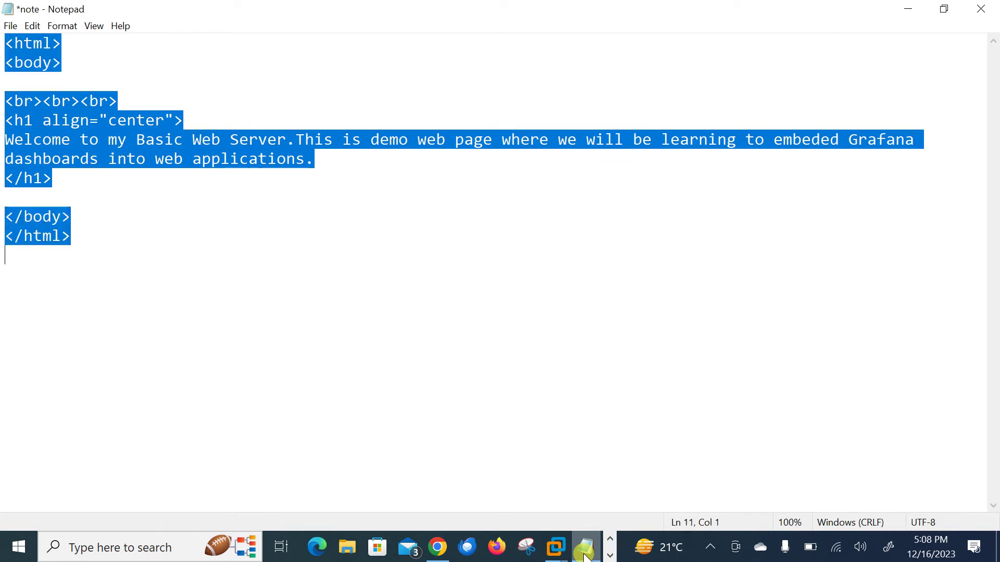
pyautogui.click(585, 553)
pyautogui.rightClick(371, 338)
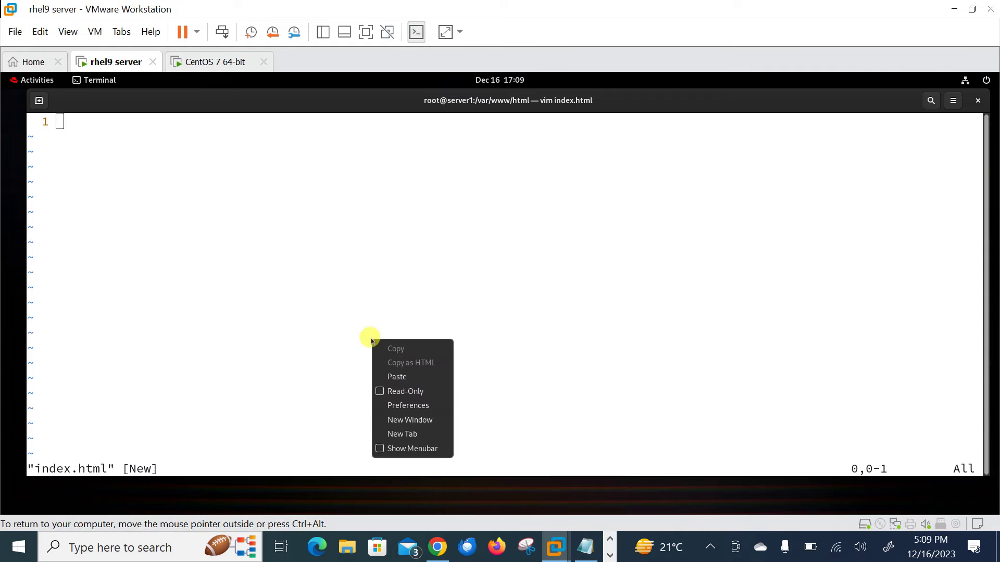
pyautogui.click(397, 375)
# Save index.html with :w and quit vim with :q.
pyautogui.press('Escape')
pyautogui.write(':w')
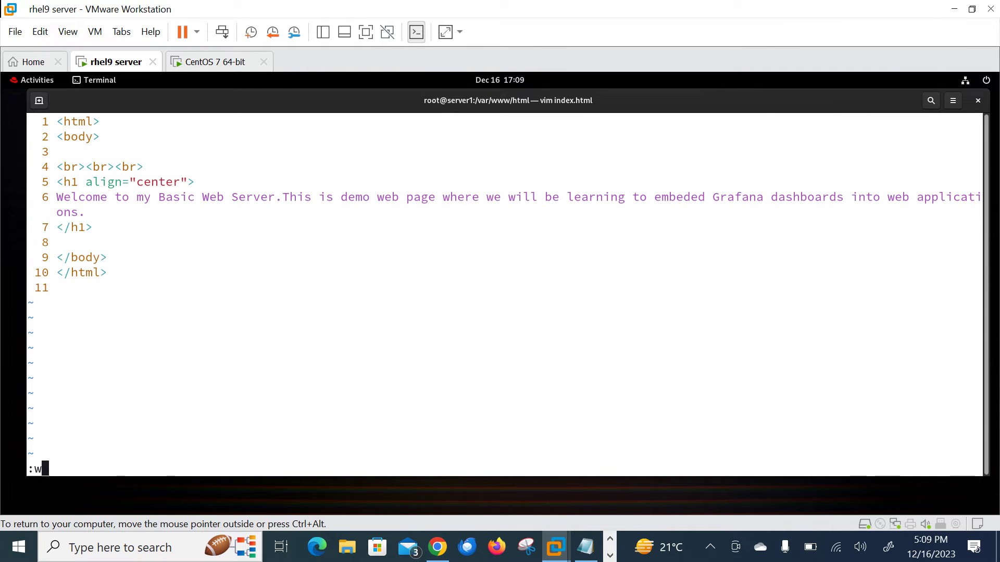
pyautogui.press('Return')
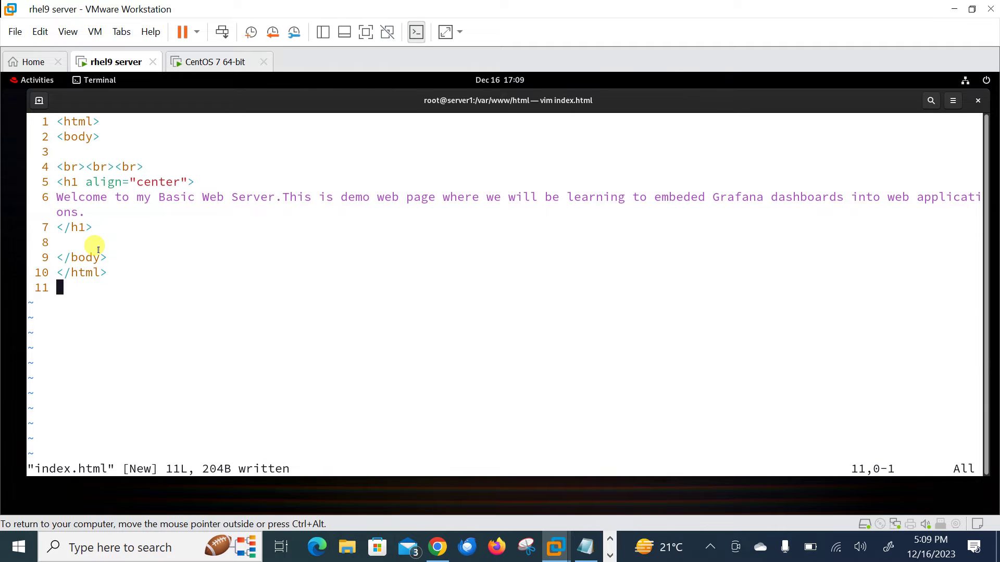
pyautogui.write(':q')
pyautogui.press('Return')
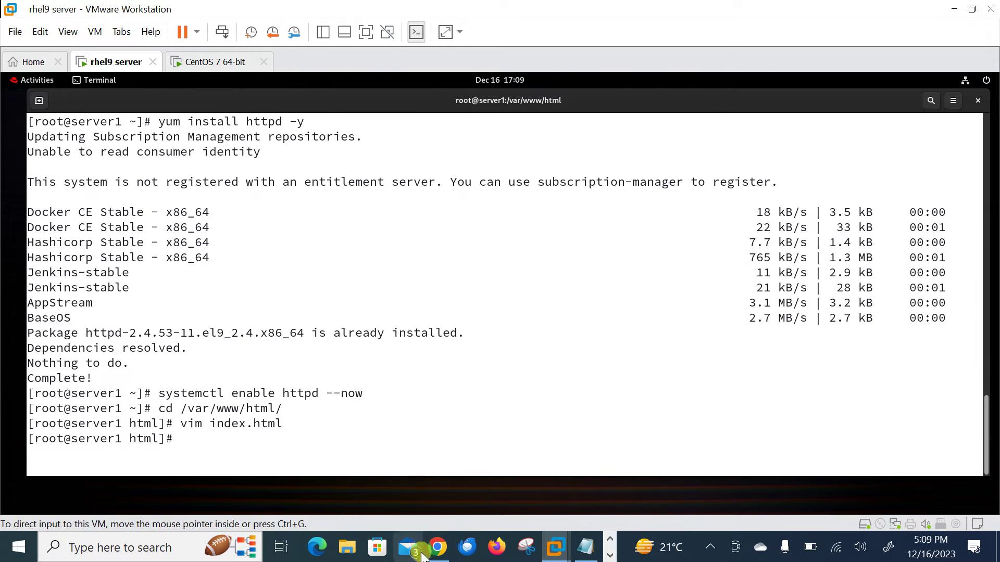
pyautogui.click(438, 547)
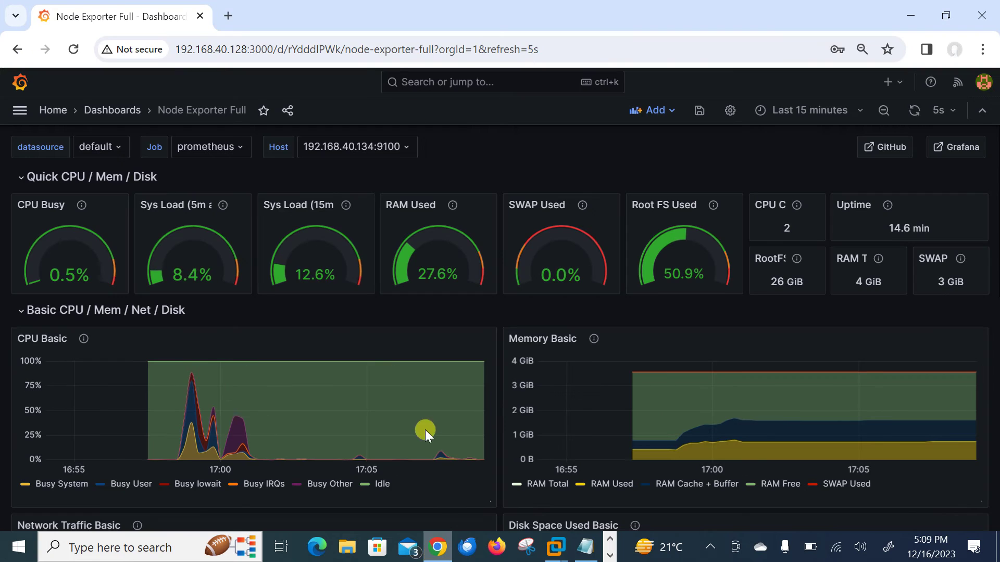
pyautogui.click(224, 14)
pyautogui.write('192')
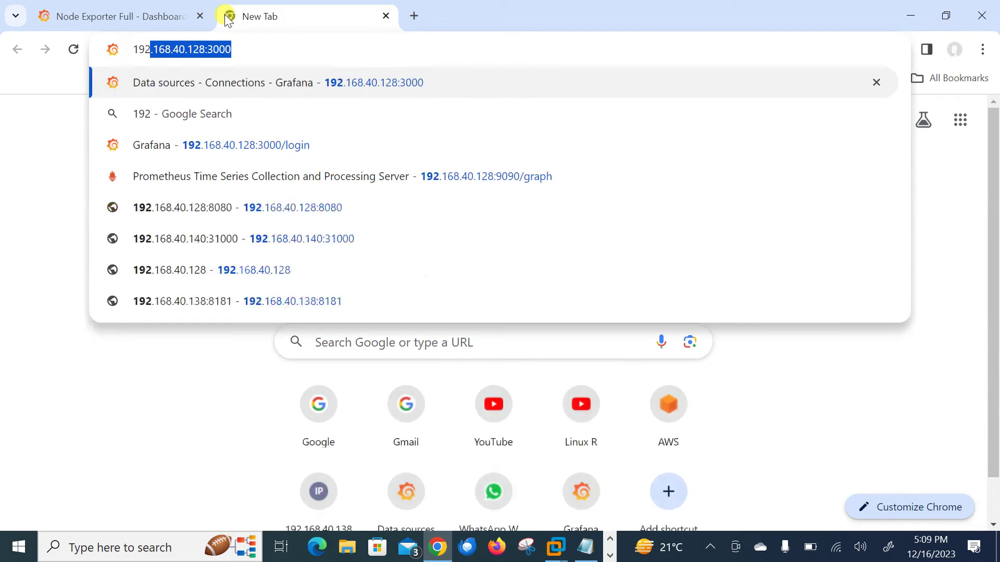
pyautogui.press('Right')
pyautogui.press('BackSpace')
pyautogui.press('BackSpace')
pyautogui.press('BackSpace')
pyautogui.press('BackSpace')
pyautogui.press('BackSpace')
pyautogui.press('Return')
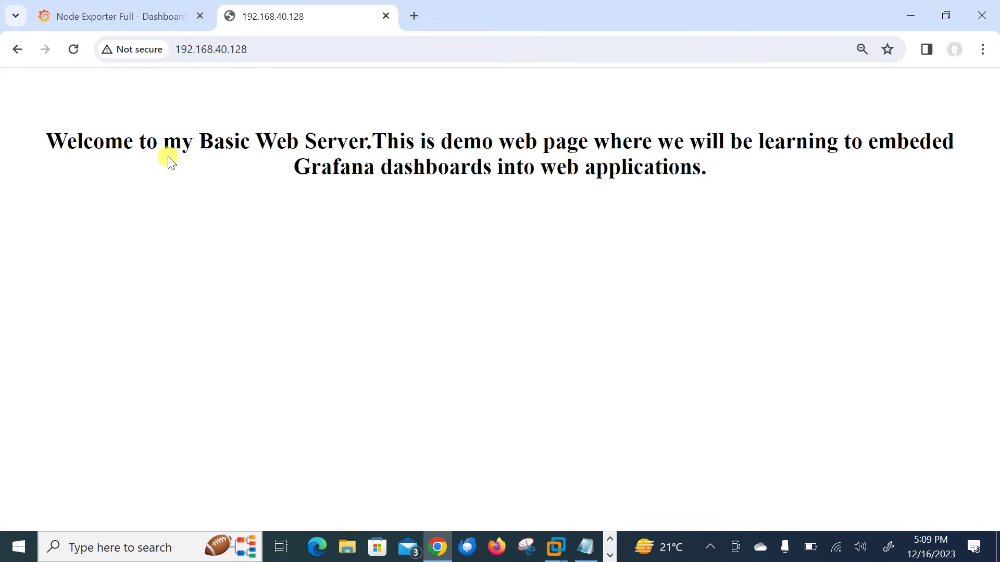
pyautogui.hotkey('alt', 'Tab')
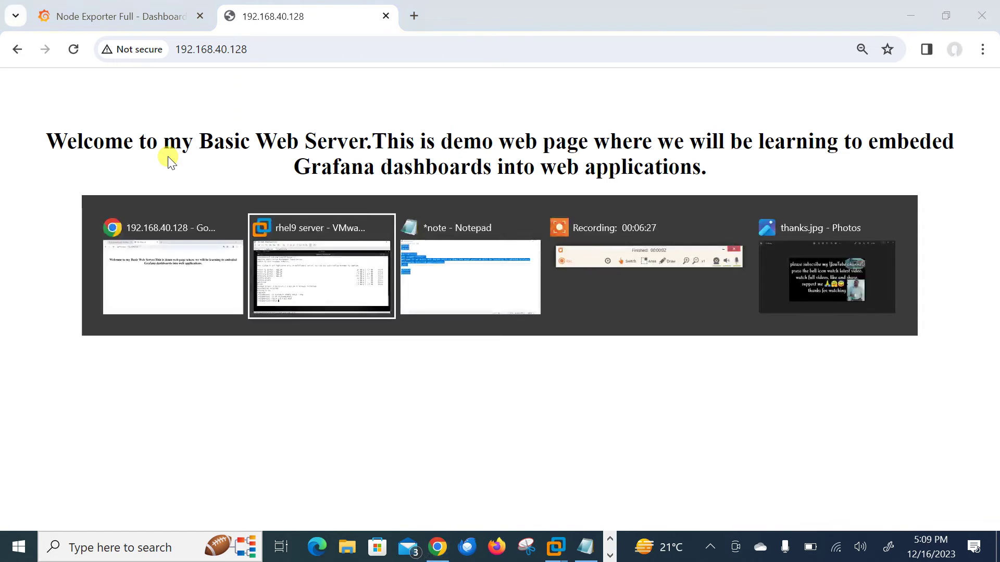
# Clear the terminal and open /etc/grafana/grafana.ini in vim.
pyautogui.hotkey('ctrl', 'l')
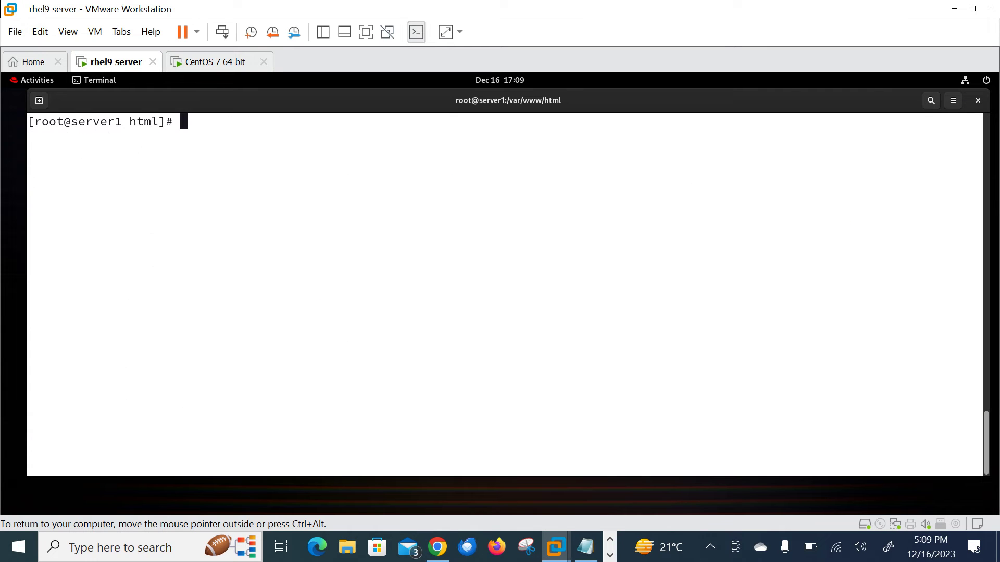
pyautogui.write('vim /etc/')
pyautogui.write('gr')
pyautogui.write('ra')
pyautogui.press('BackSpace')
pyautogui.press('BackSpace')
pyautogui.write('a')
pyautogui.press('Tab')
pyautogui.write('gr')
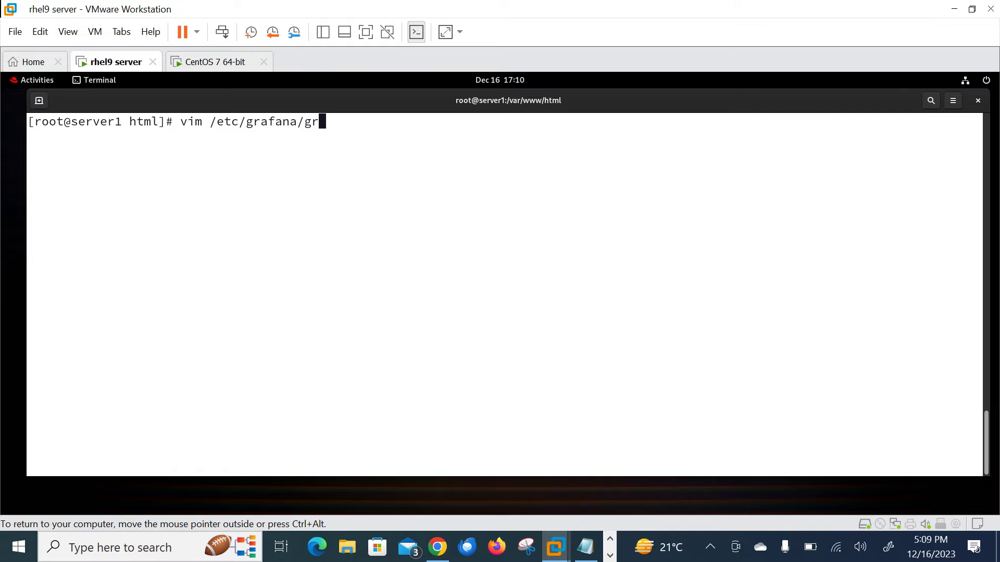
pyautogui.press('Tab')
pyautogui.press('Return')
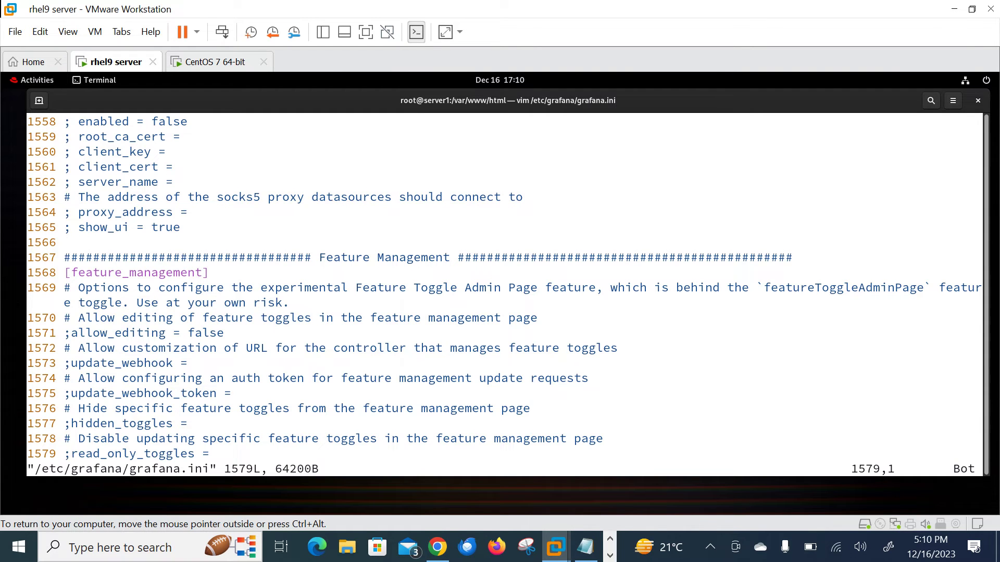
# Uncomment allow_embedding on line 334, set it to true, and save.
pyautogui.write(':334')
pyautogui.press('Return')
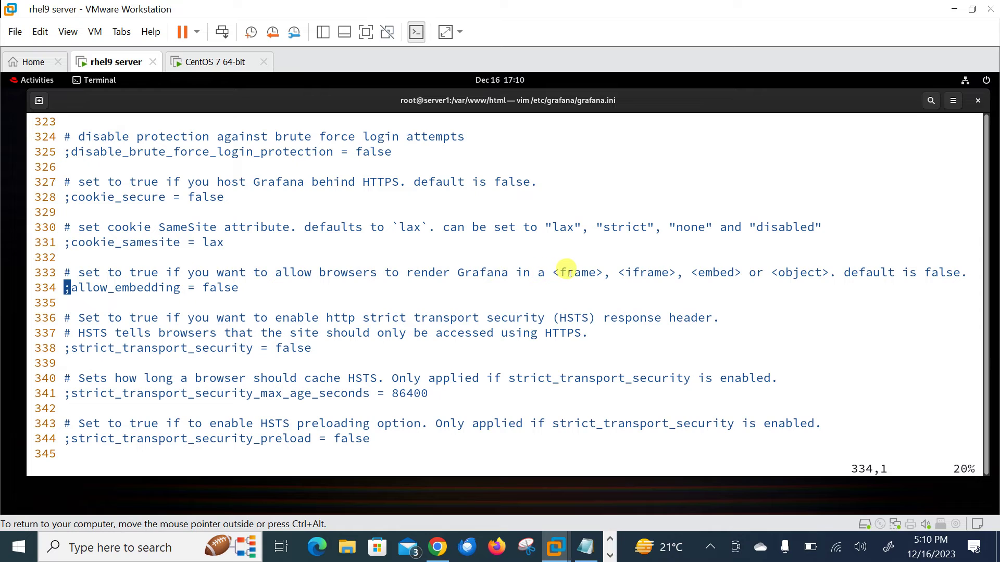
pyautogui.press('x')
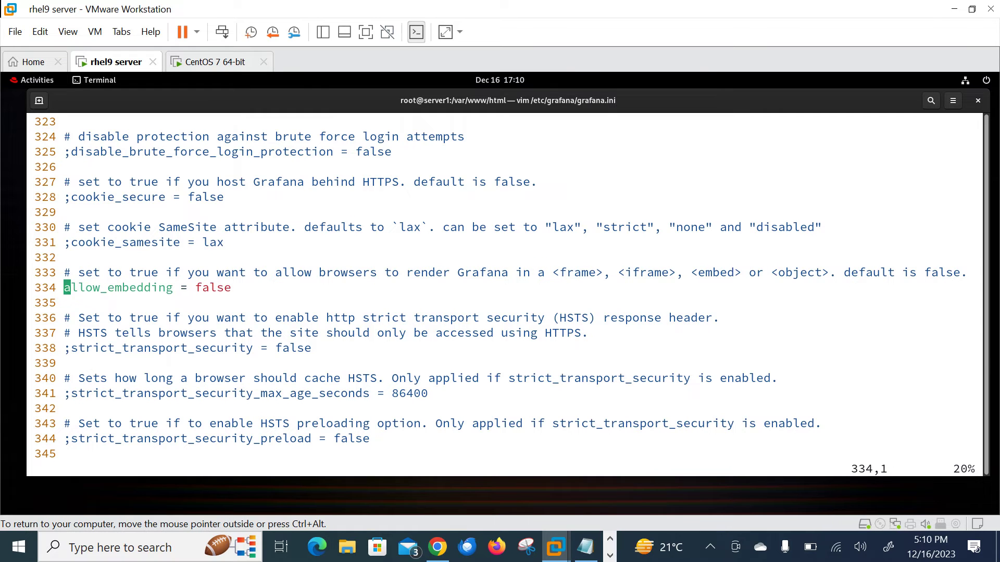
pyautogui.press('Right')
pyautogui.press('Right')
pyautogui.press('Right')
pyautogui.press('Right')
pyautogui.press('Right')
pyautogui.press('Right')
pyautogui.press('Right')
pyautogui.press('Right')
pyautogui.press('Right')
pyautogui.press('Right')
pyautogui.press('Right')
pyautogui.press('Right')
pyautogui.press('Right')
pyautogui.press('Right')
pyautogui.press('Right')
pyautogui.press('Right')
pyautogui.press('Right')
pyautogui.press('Right')
pyautogui.press('Right')
pyautogui.press('Right')
pyautogui.press('a')
pyautogui.press('BackSpace')
pyautogui.press('BackSpace')
pyautogui.press('BackSpace')
pyautogui.press('BackSpace')
pyautogui.press('BackSpace')
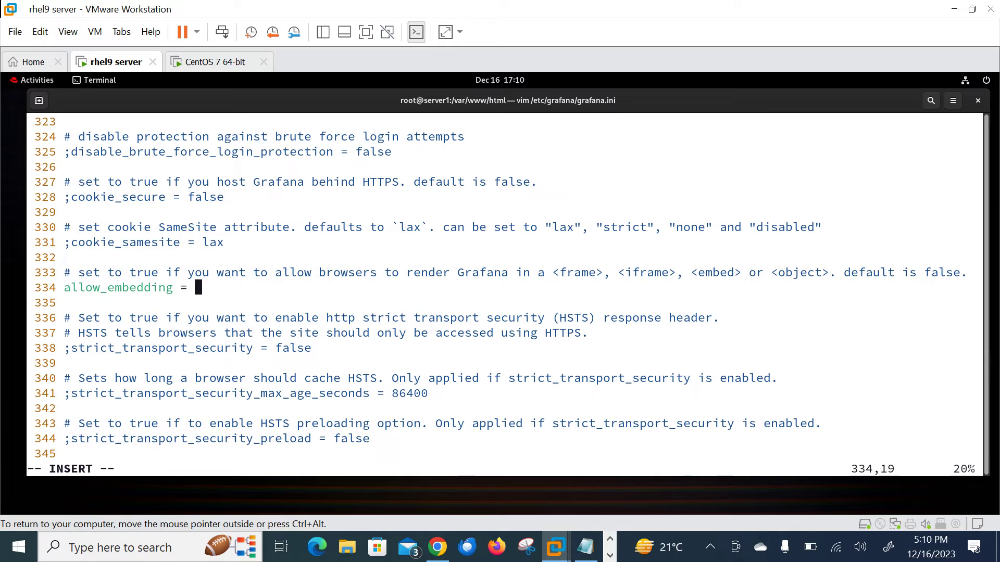
pyautogui.write('true')
pyautogui.press('Escape')
pyautogui.write(':w')
pyautogui.press('Return')
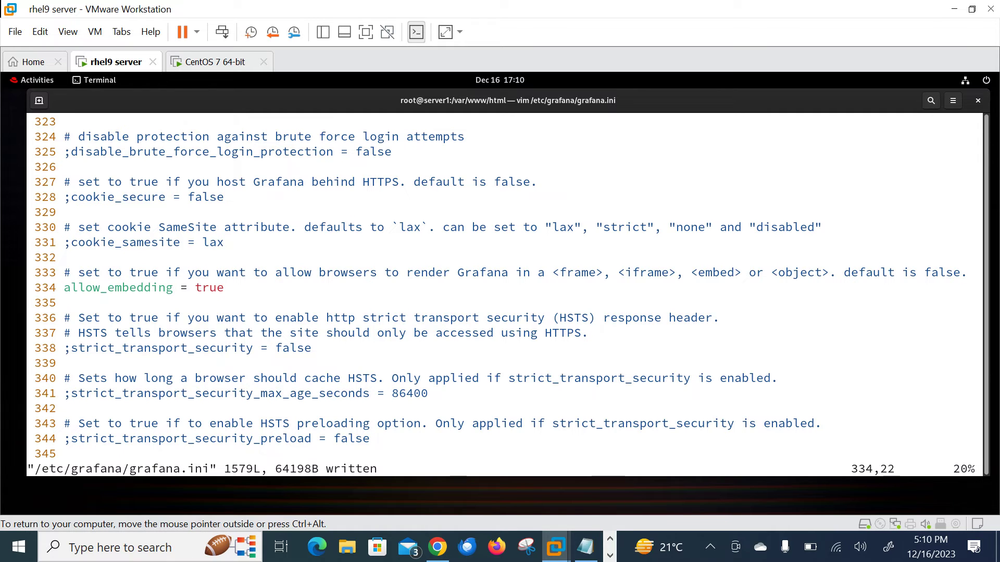
# Uncomment the anonymous auth enabled setting on line 557, set it to true, and save.
pyautogui.write(':')
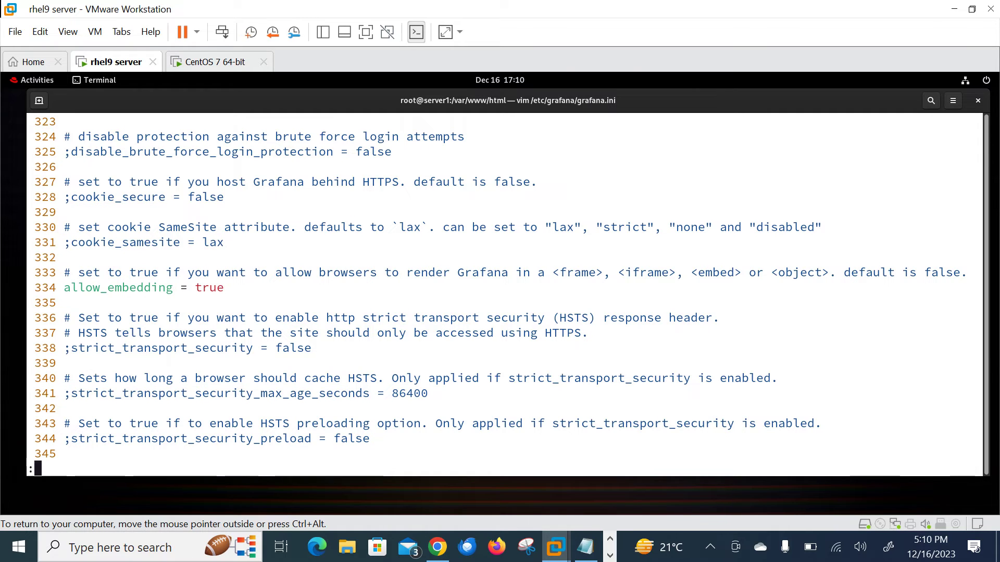
pyautogui.write('557')
pyautogui.press('Return')
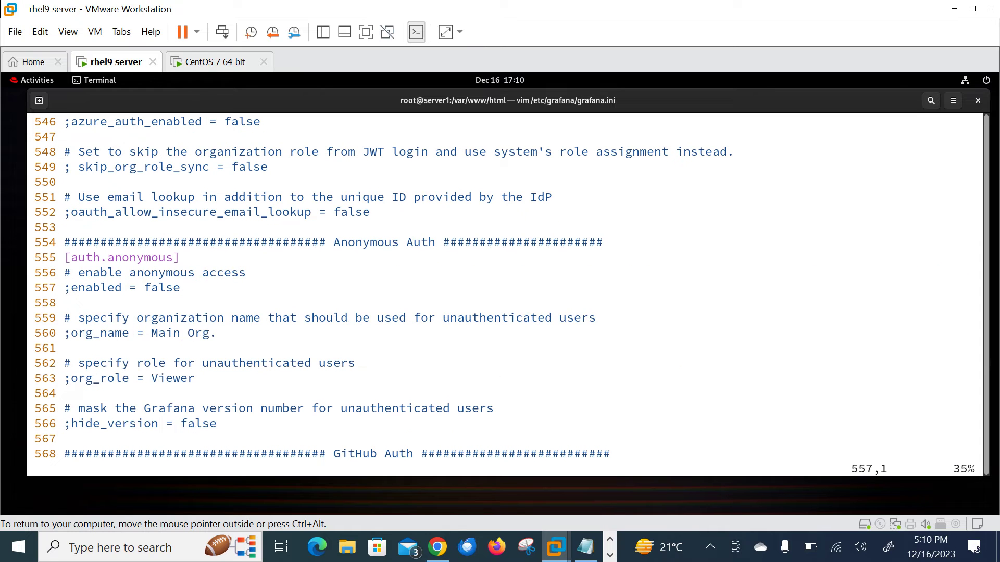
pyautogui.press('x')
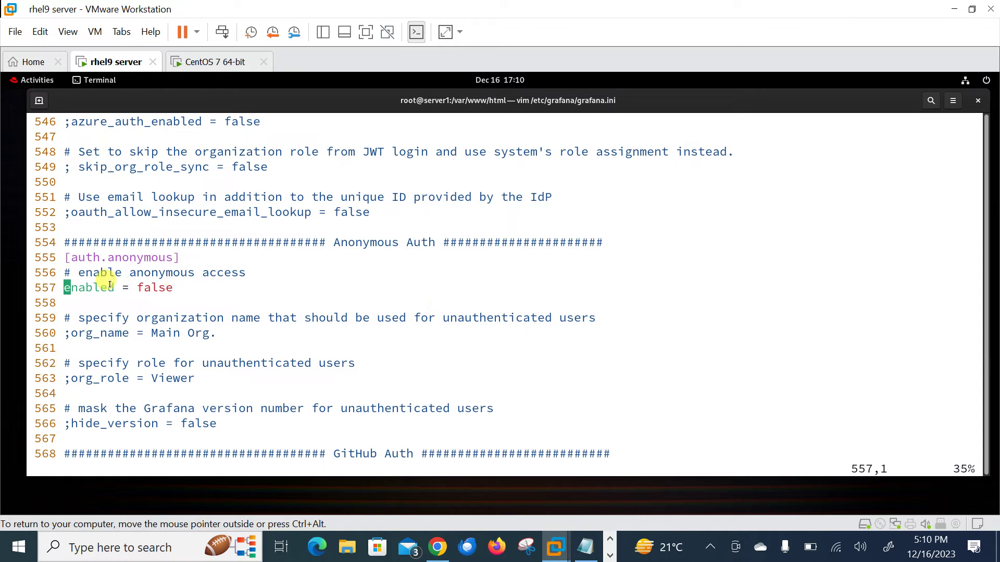
pyautogui.press('Right')
pyautogui.press('Right')
pyautogui.press('Right')
pyautogui.press('Right')
pyautogui.press('Right')
pyautogui.press('Right')
pyautogui.press('Right')
pyautogui.press('Right')
pyautogui.press('Right')
pyautogui.press('Right')
pyautogui.press('Right')
pyautogui.press('Right')
pyautogui.press('Right')
pyautogui.press('Right')
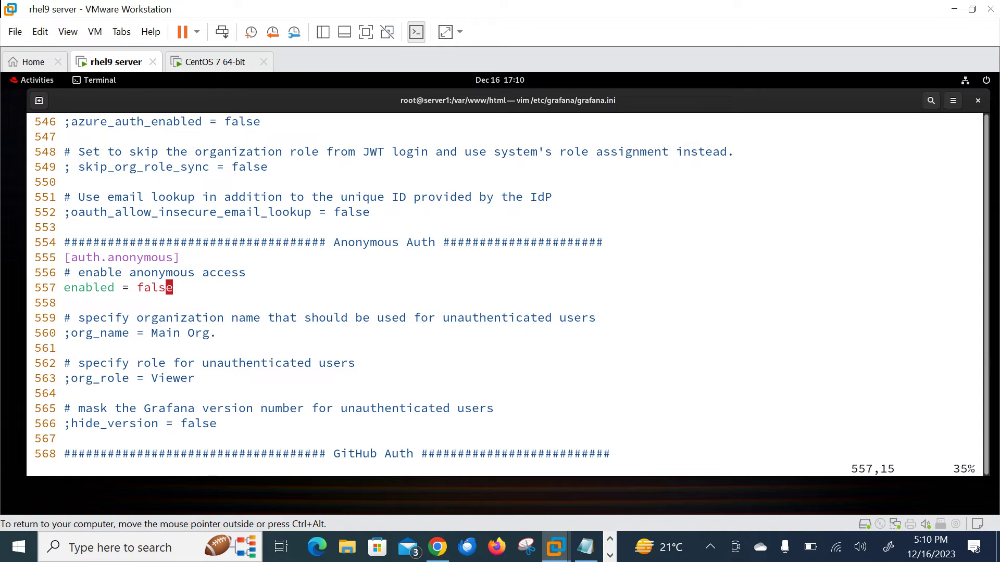
pyautogui.press('i')
pyautogui.press('BackSpace')
pyautogui.press('BackSpace')
pyautogui.press('BackSpace')
pyautogui.press('BackSpace')
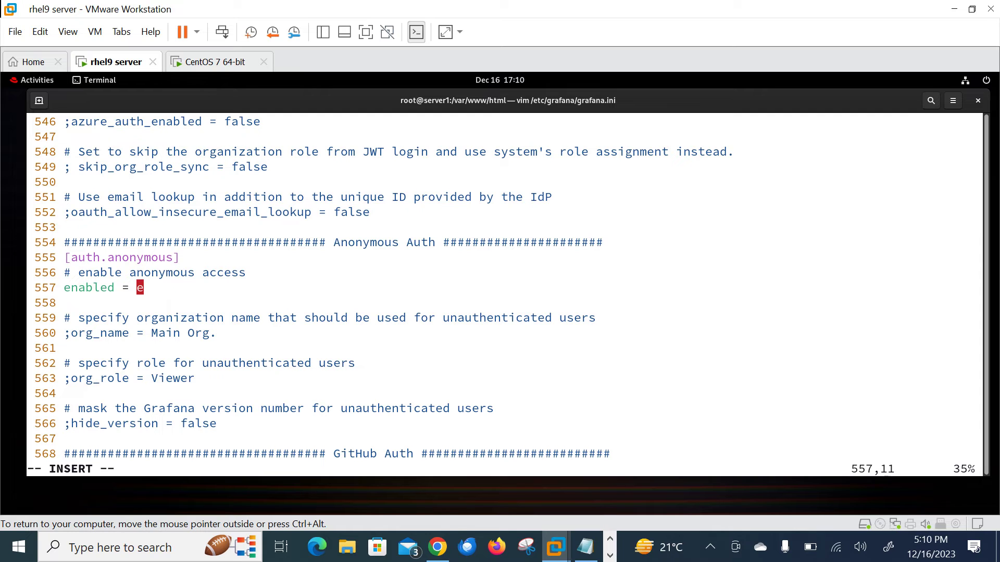
pyautogui.write('tru')
pyautogui.press('Escape')
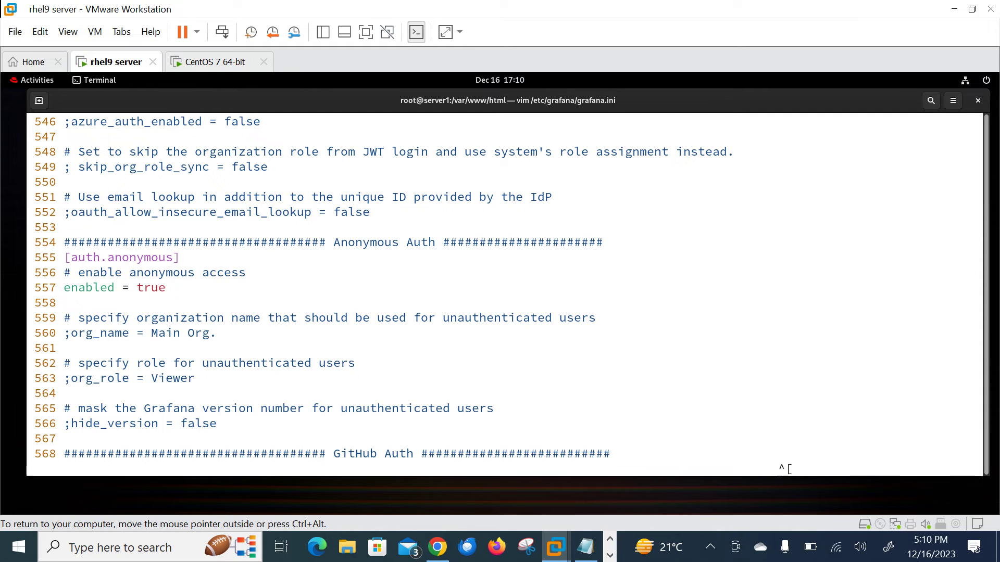
pyautogui.write(':w')
pyautogui.press('Return')
# Uncomment org_name = Main Org. and org_role = Viewer, then save grafana.ini.
pyautogui.press('Down')
pyautogui.press('Down')
pyautogui.press('Down')
pyautogui.press('Left')
pyautogui.press('Left')
pyautogui.press('Left')
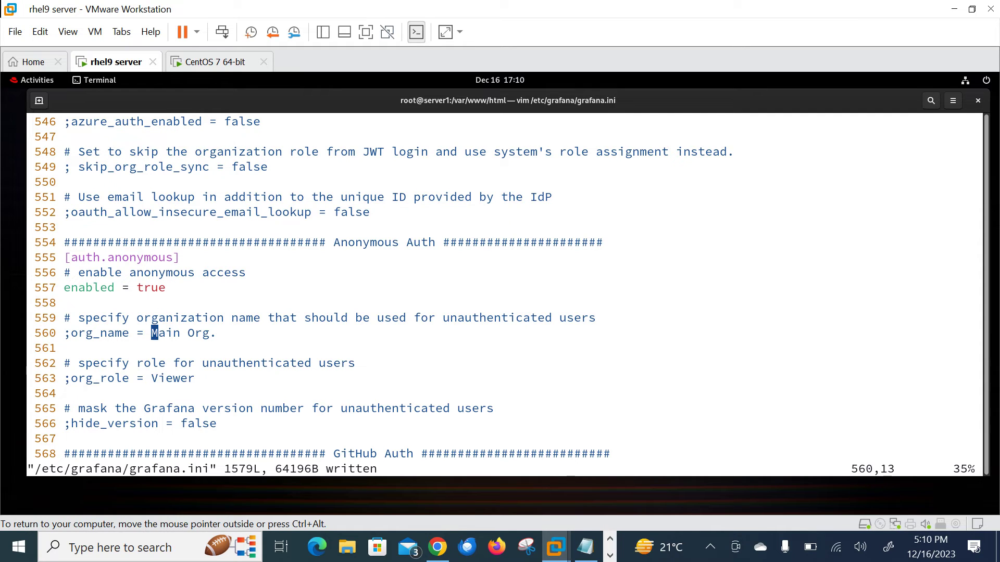
pyautogui.press('Left')
pyautogui.press('Left')
pyautogui.press('Left')
pyautogui.press('Left')
pyautogui.press('Left')
pyautogui.press('Left')
pyautogui.press('Left')
pyautogui.press('Left')
pyautogui.press('Left')
pyautogui.press('Left')
pyautogui.press('x')
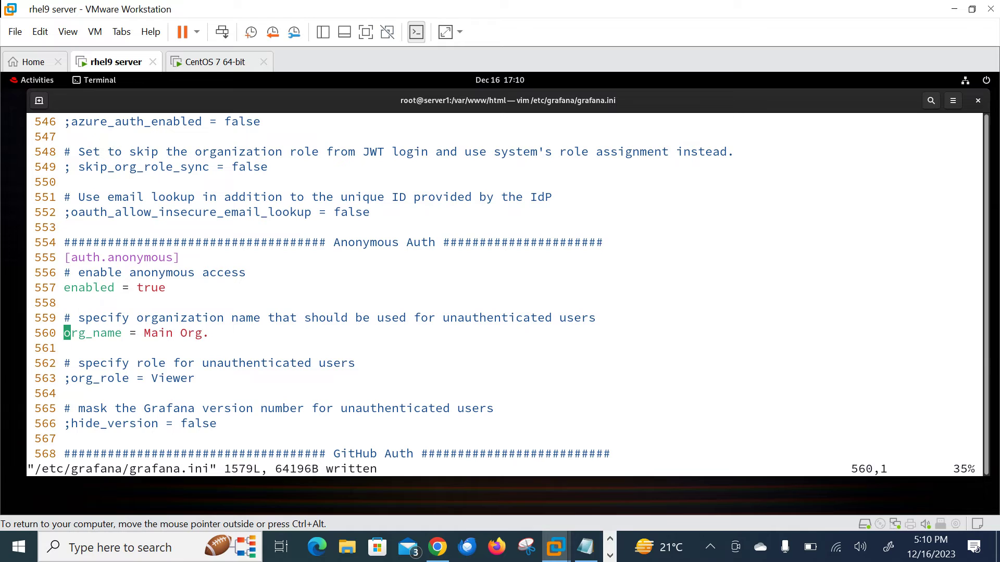
pyautogui.press('Down')
pyautogui.press('Down')
pyautogui.press('Down')
pyautogui.write('x')
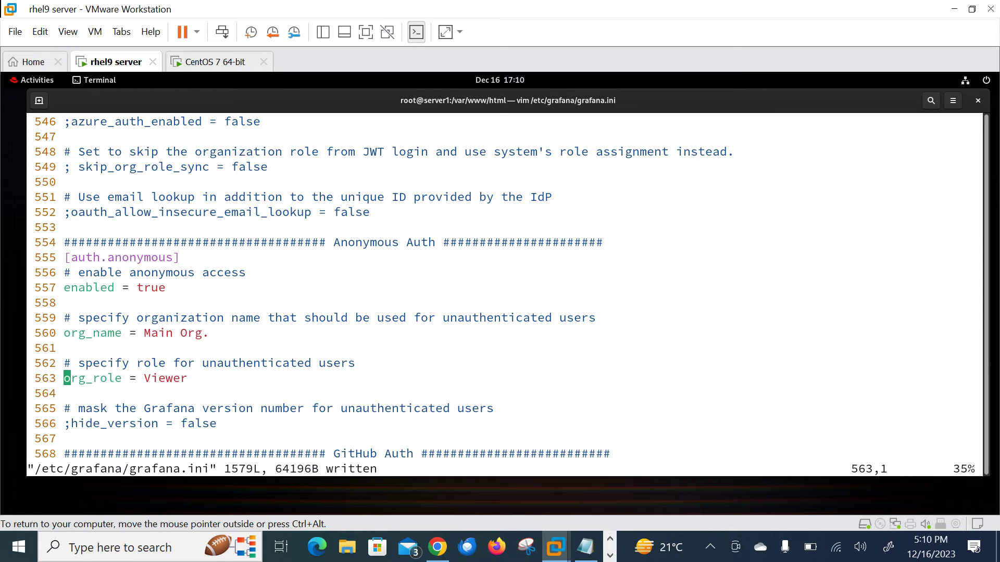
pyautogui.write(':w')
pyautogui.press('Return')
# Save and quit the file in vim, then restart grafana-server.service.
pyautogui.write(':wq')
pyautogui.press('Return')
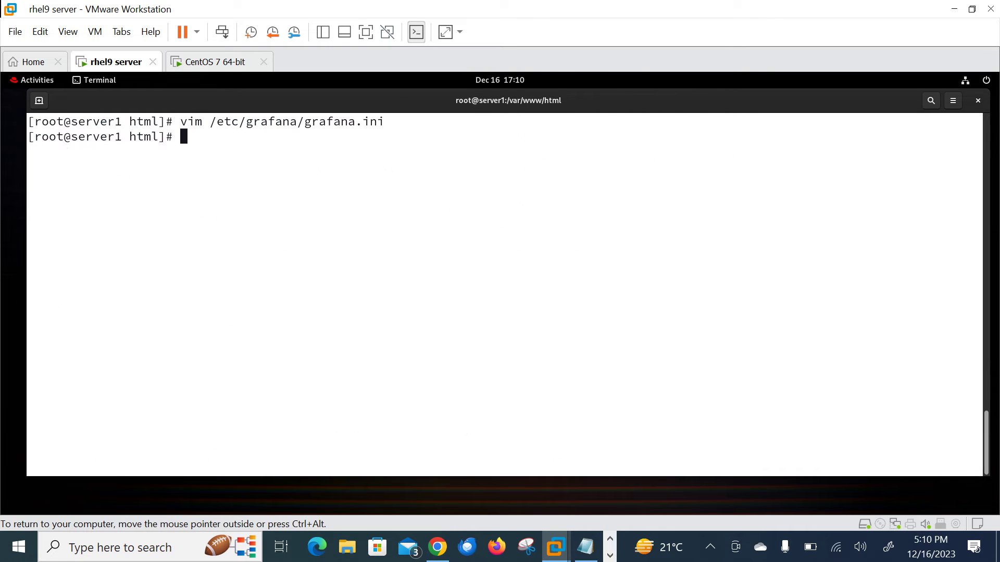
pyautogui.write('systemctl restart grar')
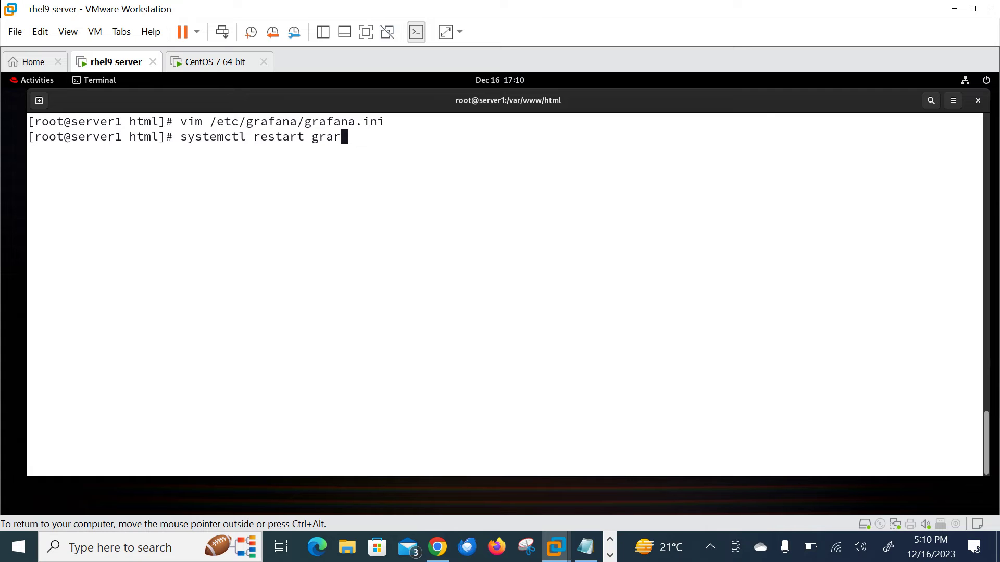
pyautogui.press('BackSpace')
pyautogui.write('f')
pyautogui.press('Tab')
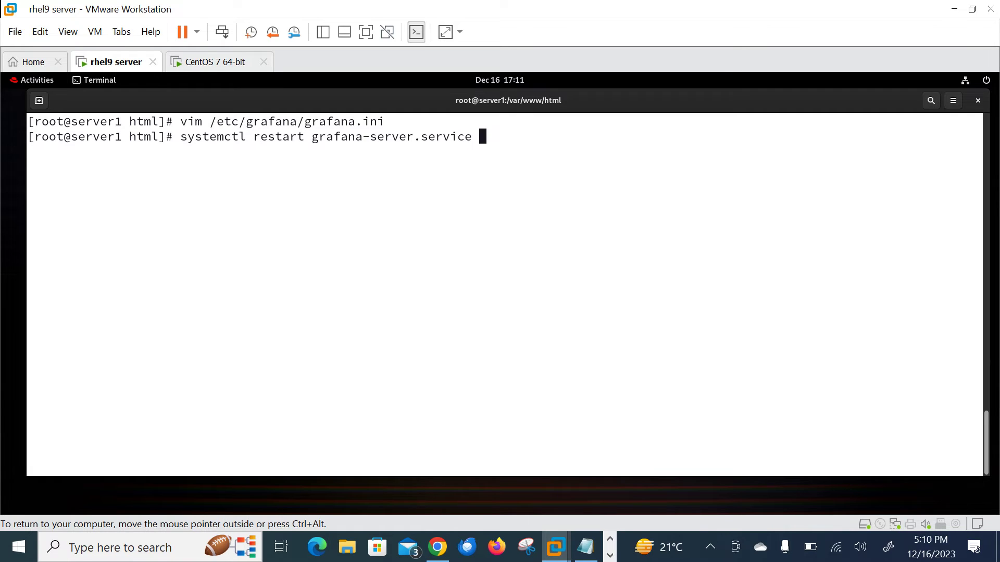
pyautogui.press('Return')
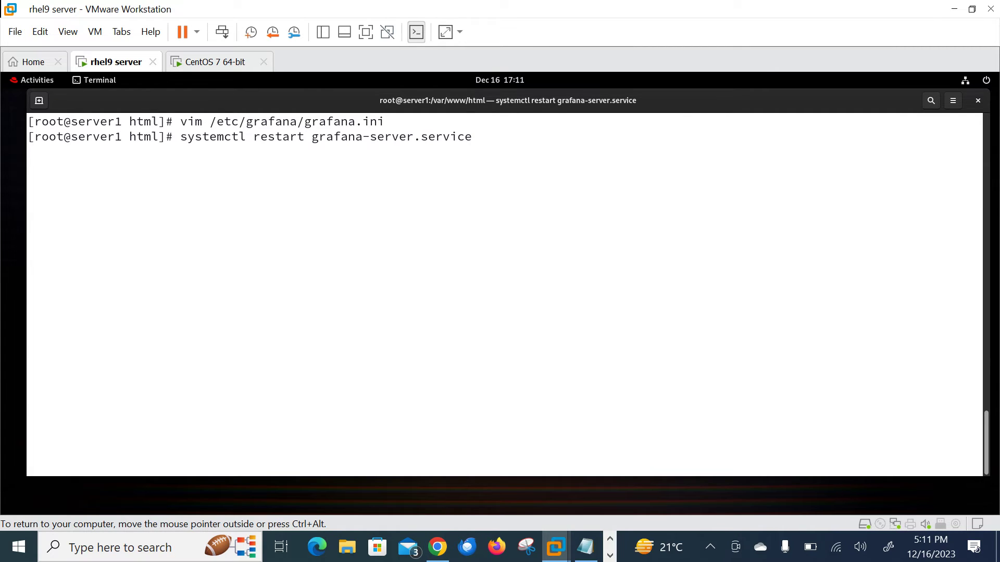
# Check grafana-server.service status to confirm it is active (running), then bring Chrome forward.
pyautogui.press('Up')
pyautogui.press('Home')
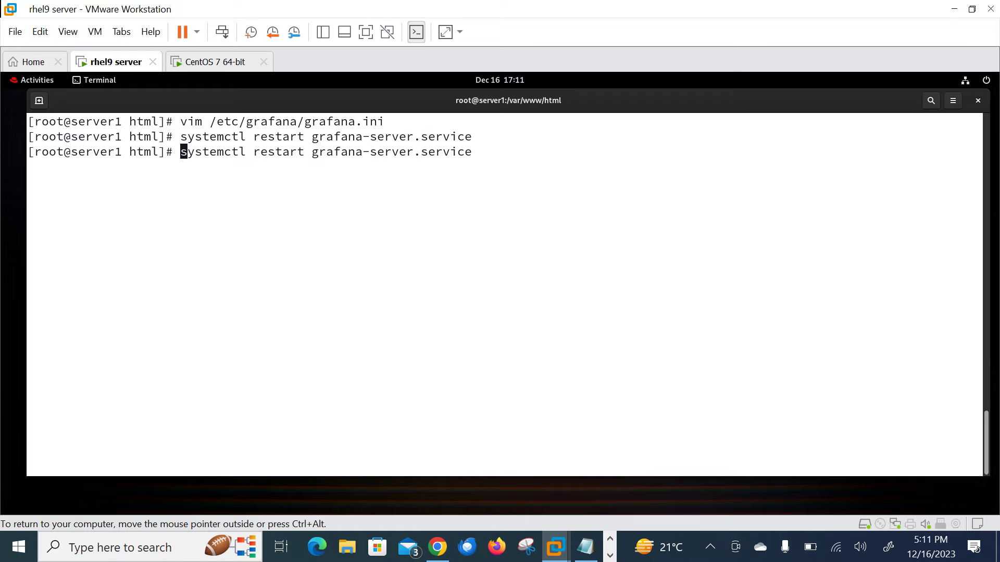
pyautogui.press('Right')
pyautogui.press('Right')
pyautogui.press('Right')
pyautogui.press('Right')
pyautogui.press('Right')
pyautogui.press('Right')
pyautogui.press('Right')
pyautogui.press('Right')
pyautogui.press('Right')
pyautogui.press('Right')
pyautogui.press('Delete')
pyautogui.press('Delete')
pyautogui.press('Delete')
pyautogui.press('Delete')
pyautogui.press('Delete')
pyautogui.press('Delete')
pyautogui.press('Delete')
pyautogui.press('Delete')
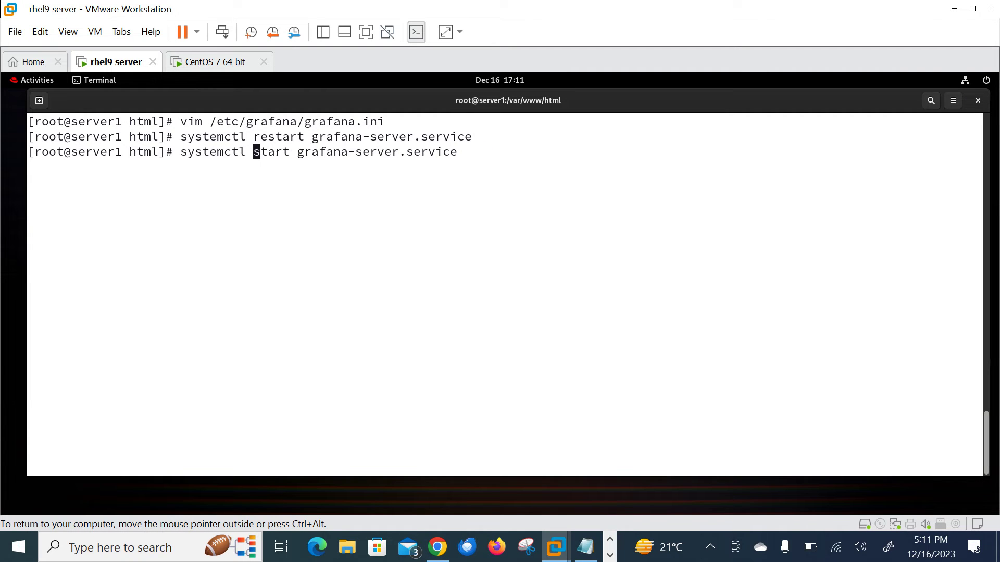
pyautogui.write('status')
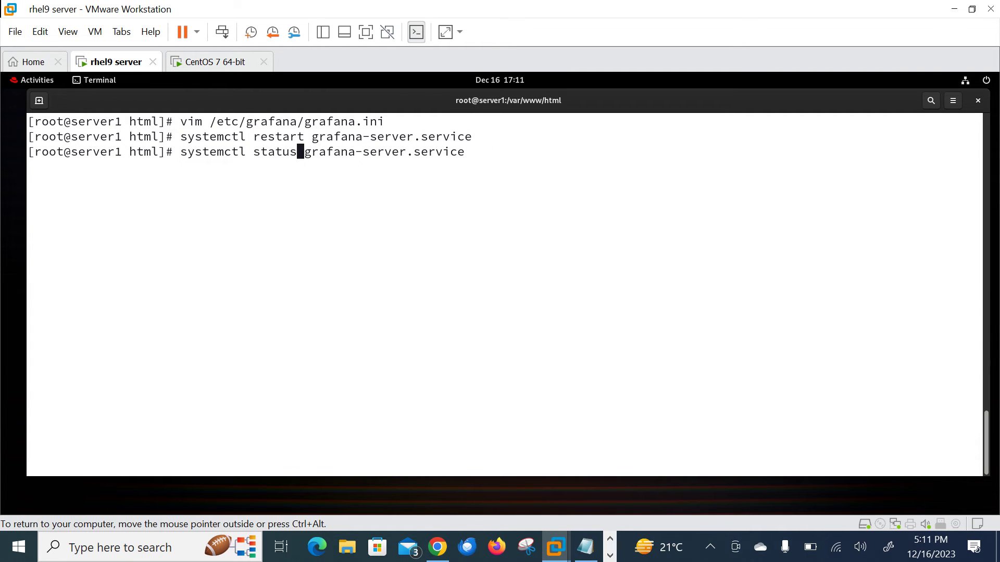
pyautogui.press('Return')
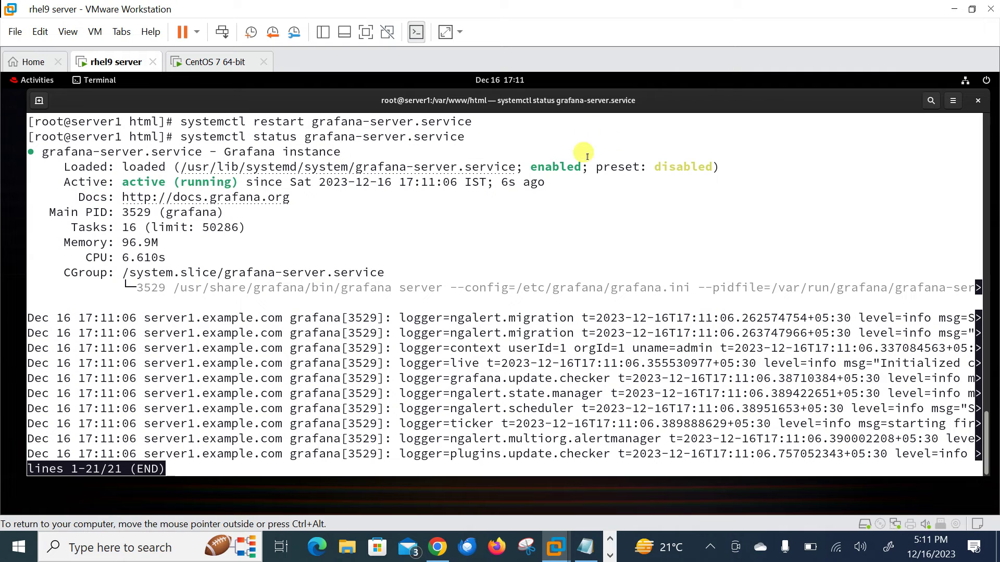
pyautogui.press('q')
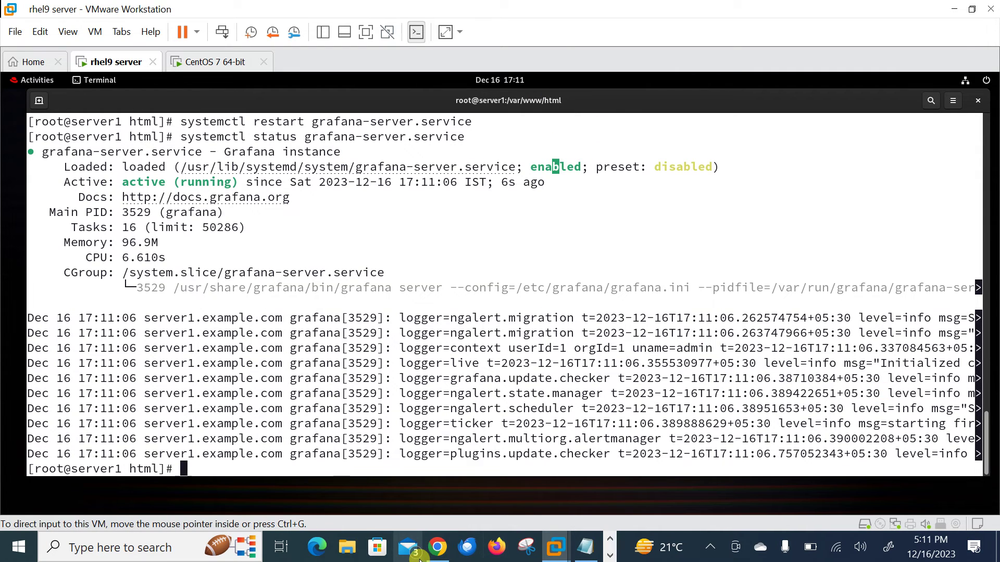
pyautogui.click(440, 556)
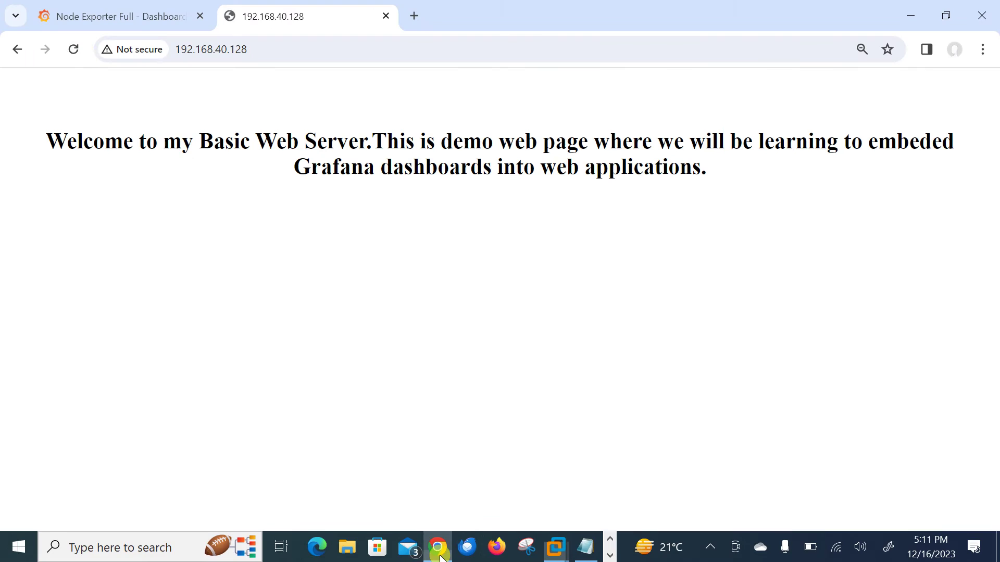
# Switch to the Node Exporter Full tab and reload the dashboard.
pyautogui.click(80, 12)
pyautogui.click(73, 50)
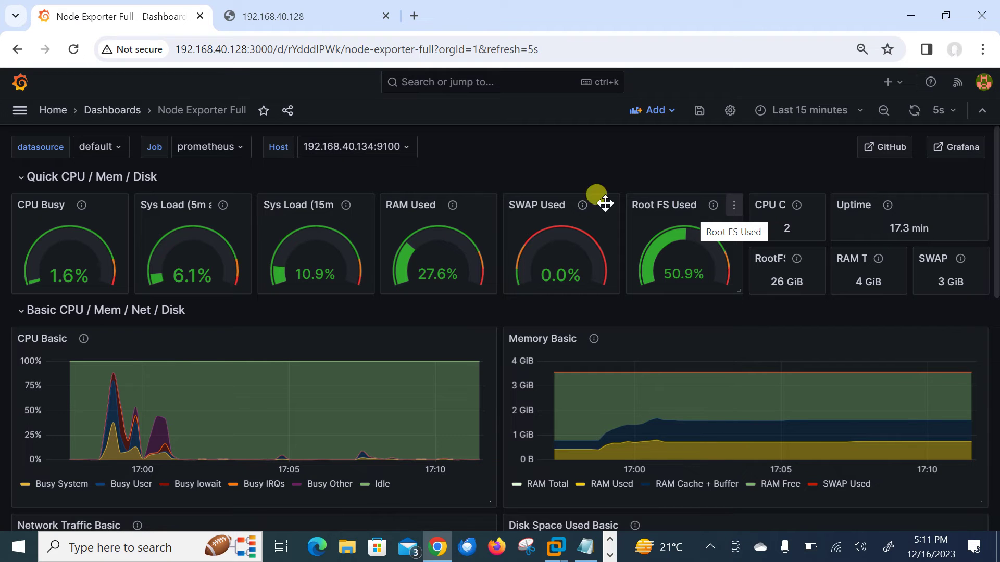
# Copy the CPU Busy panel's iframe embed code with Current time range turned off.
pyautogui.click(119, 209)
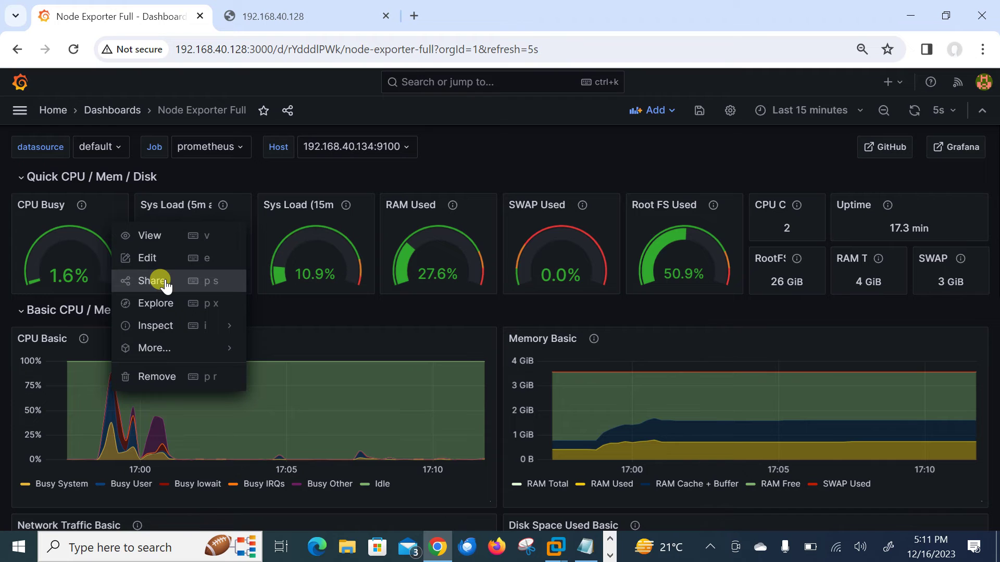
pyautogui.click(165, 282)
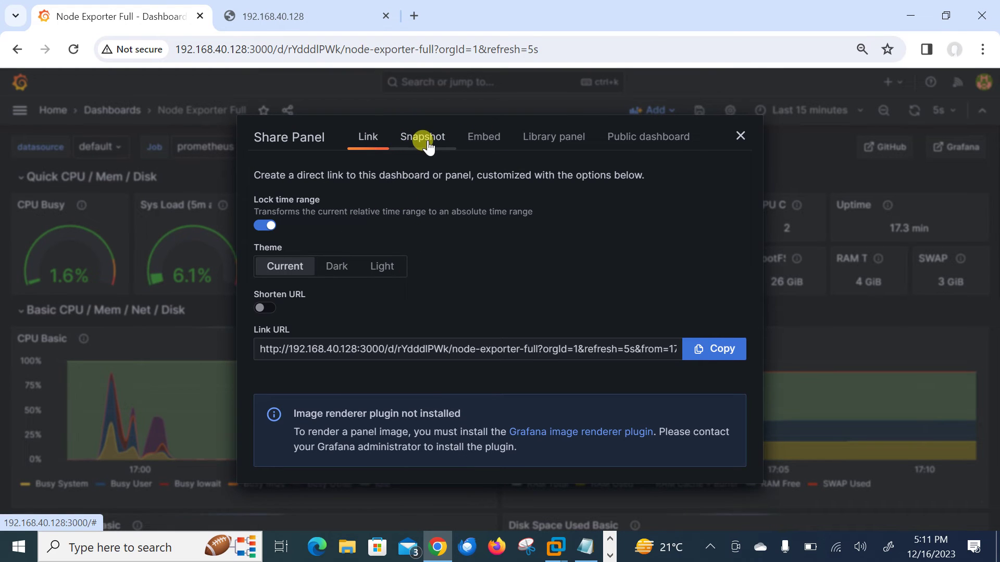
pyautogui.press('Escape')
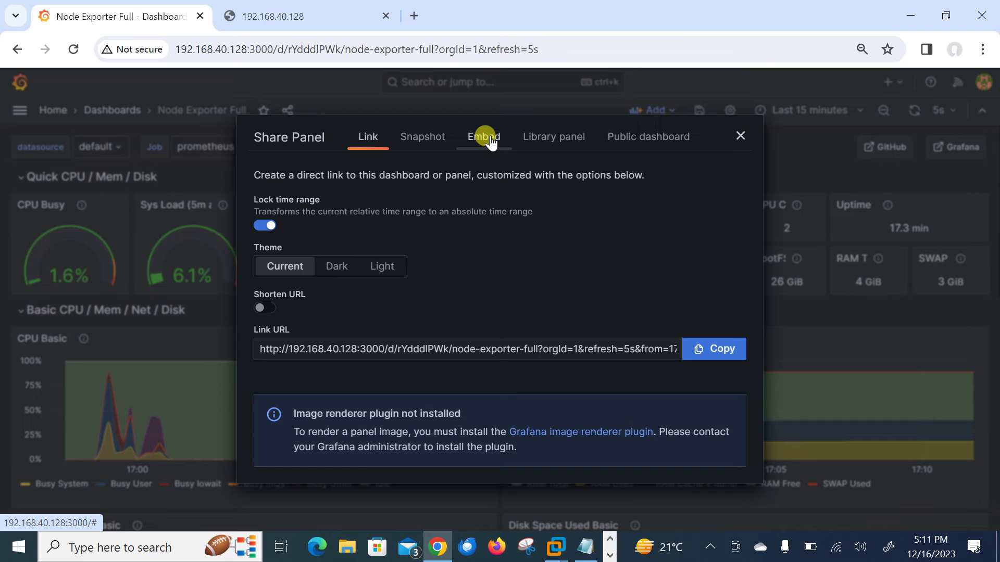
pyautogui.click(487, 137)
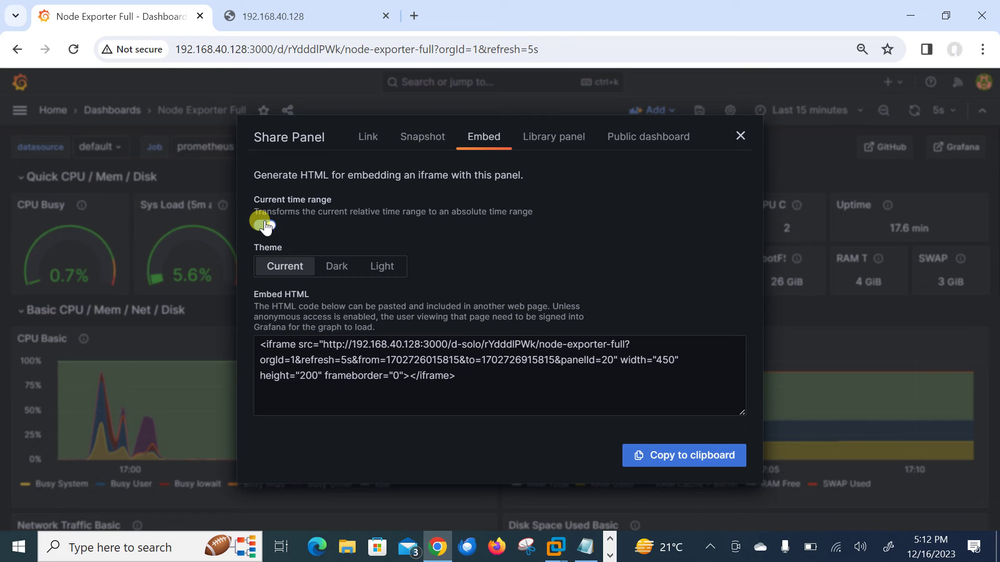
pyautogui.click(263, 224)
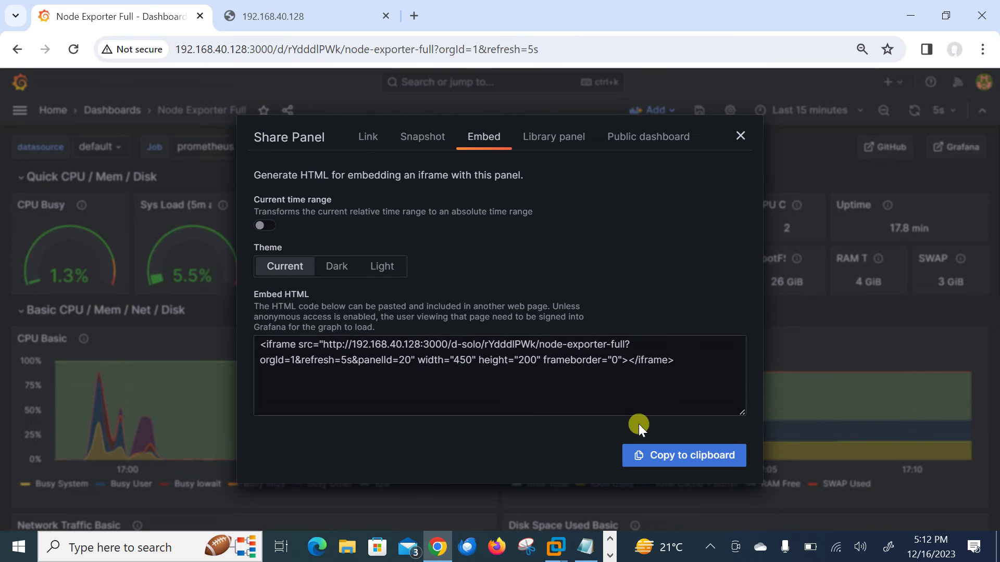
pyautogui.click(686, 458)
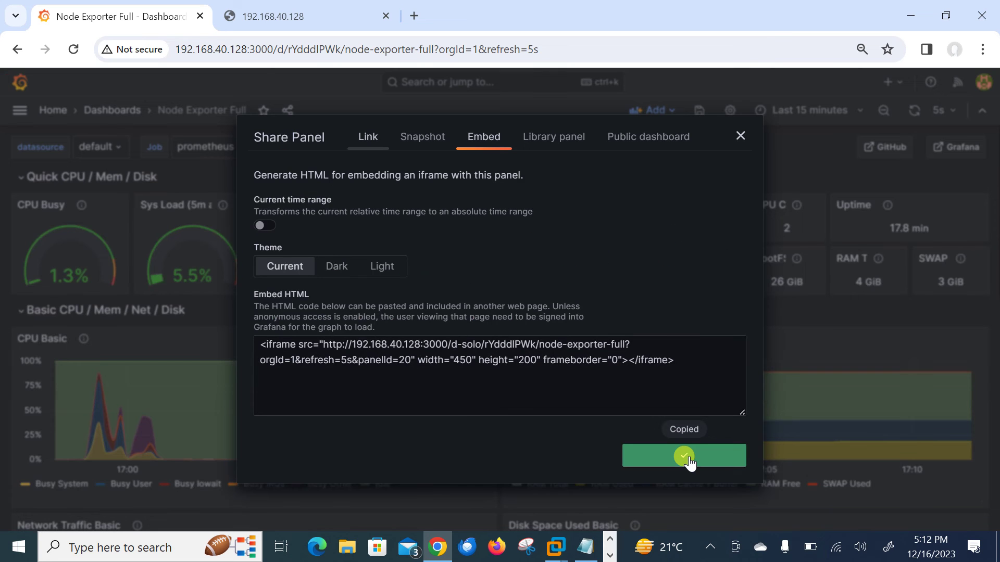
pyautogui.hotkey('alt', 'Tab')
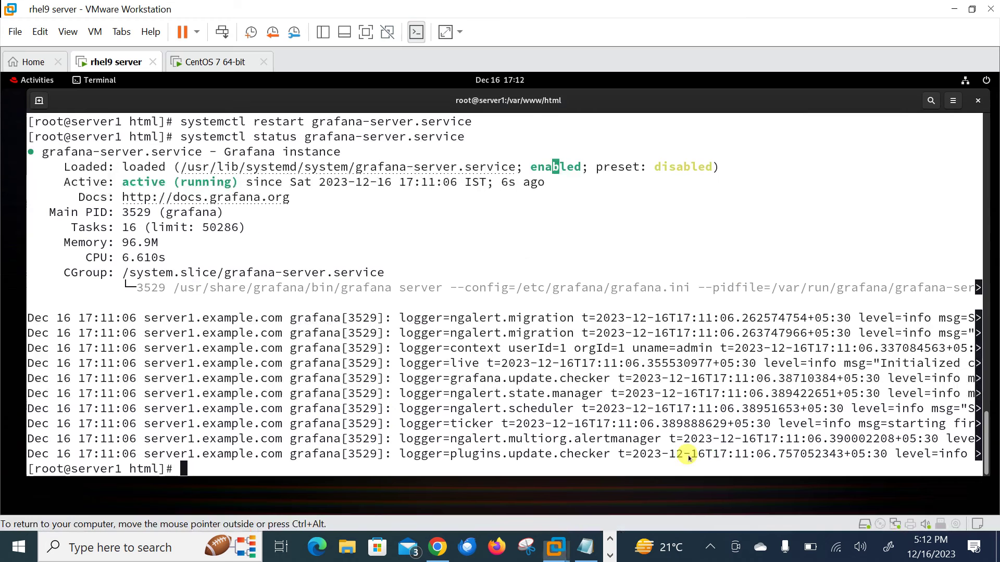
# Open index.html in vim, paste the CPU Busy iframe on line 8, and save.
pyautogui.write('vim index.html')
pyautogui.press('Return')
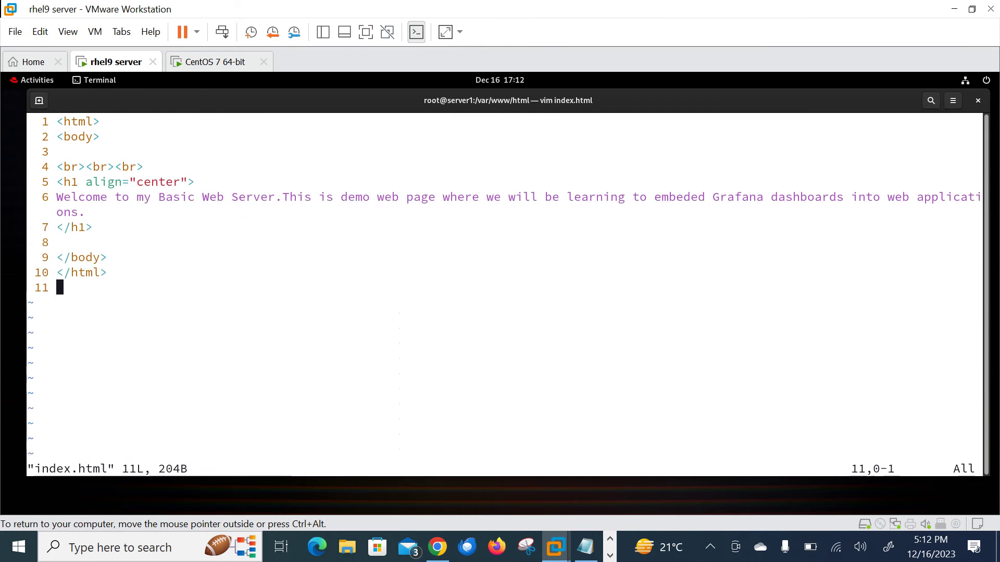
pyautogui.press('Up')
pyautogui.press('Up')
pyautogui.press('Up')
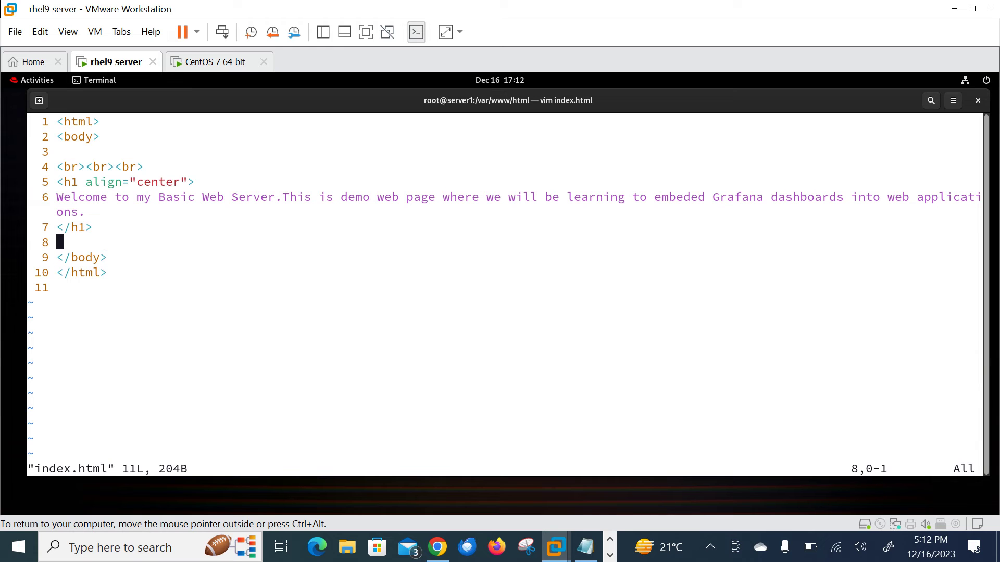
pyautogui.press('Up')
pyautogui.press('Up')
pyautogui.press('Down')
pyautogui.press('Up')
pyautogui.press('Down')
pyautogui.press('Down')
pyautogui.press('i')
pyautogui.rightClick(487, 364)
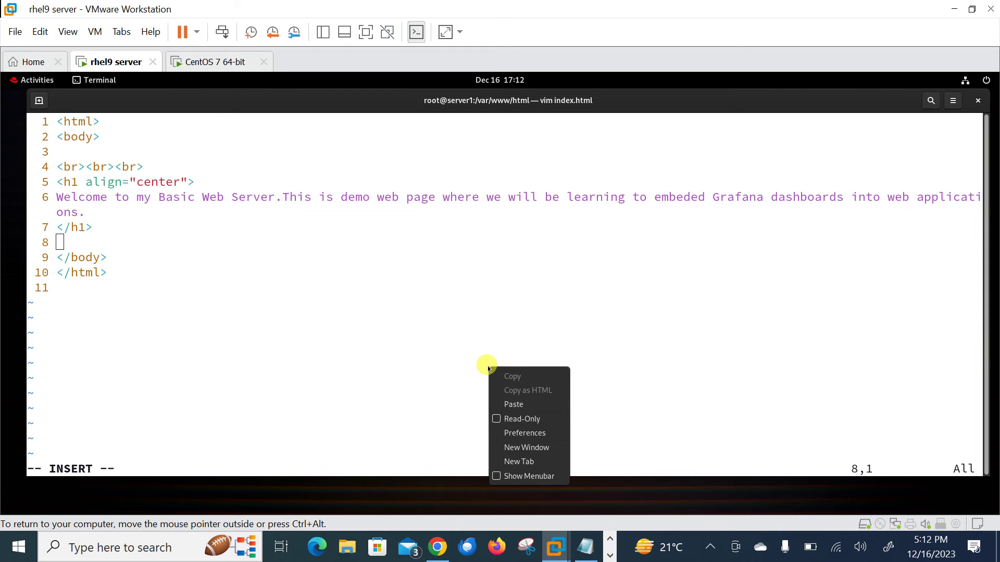
pyautogui.click(510, 403)
pyautogui.press('Escape')
pyautogui.write(':w')
pyautogui.press('Return')
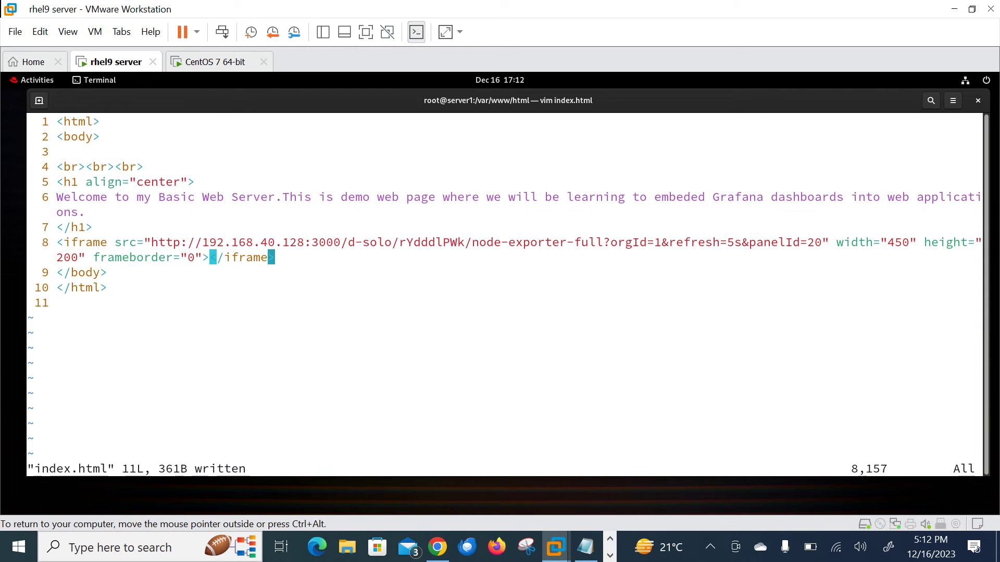
# Open a blank line below the iframe and return to Grafana's share dialog.
pyautogui.press('Down')
pyautogui.press('Up')
pyautogui.press('A')
pyautogui.press('Return')
pyautogui.press('Return')
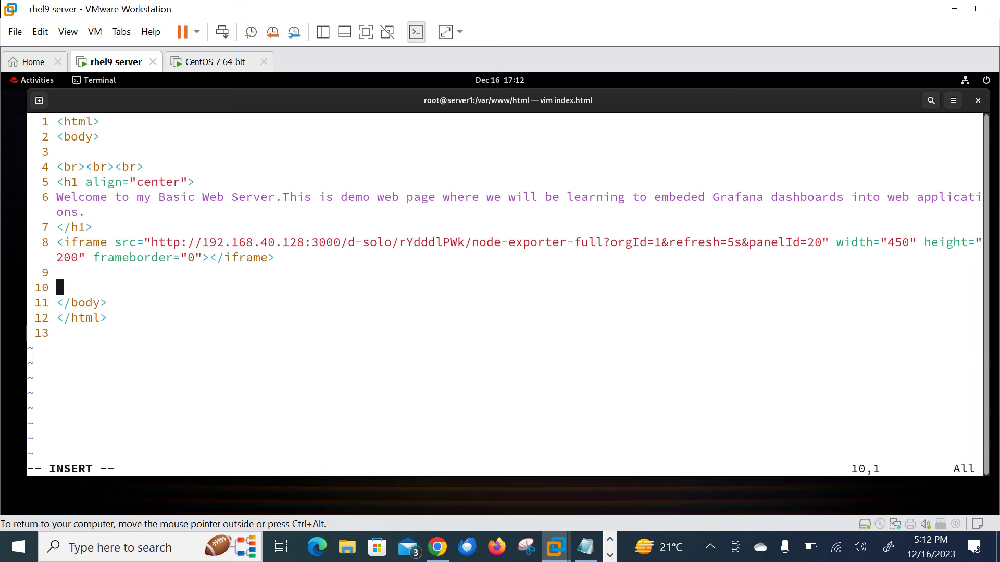
pyautogui.hotkey('alt', 'Tab')
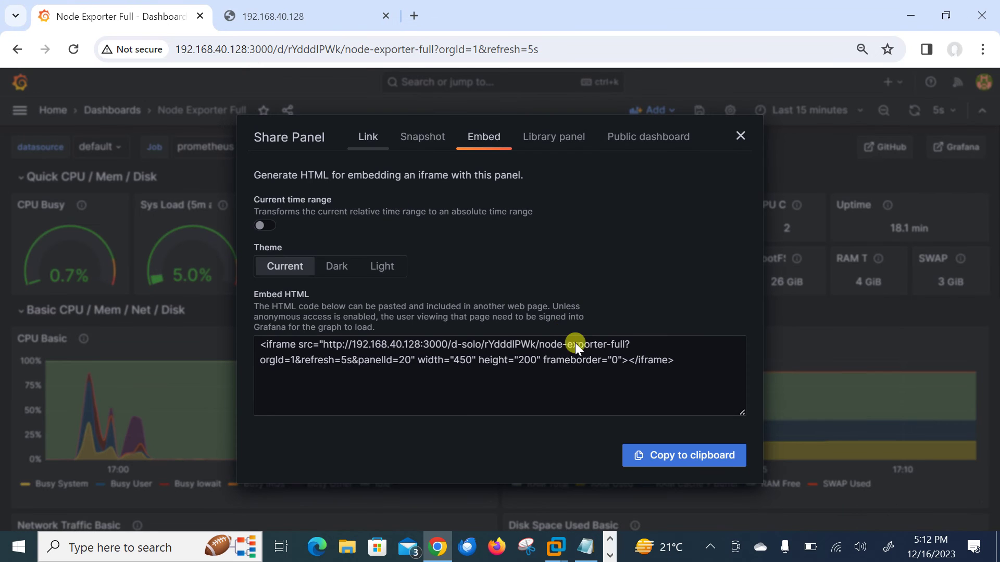
pyautogui.hotkey('alt', 'Tab')
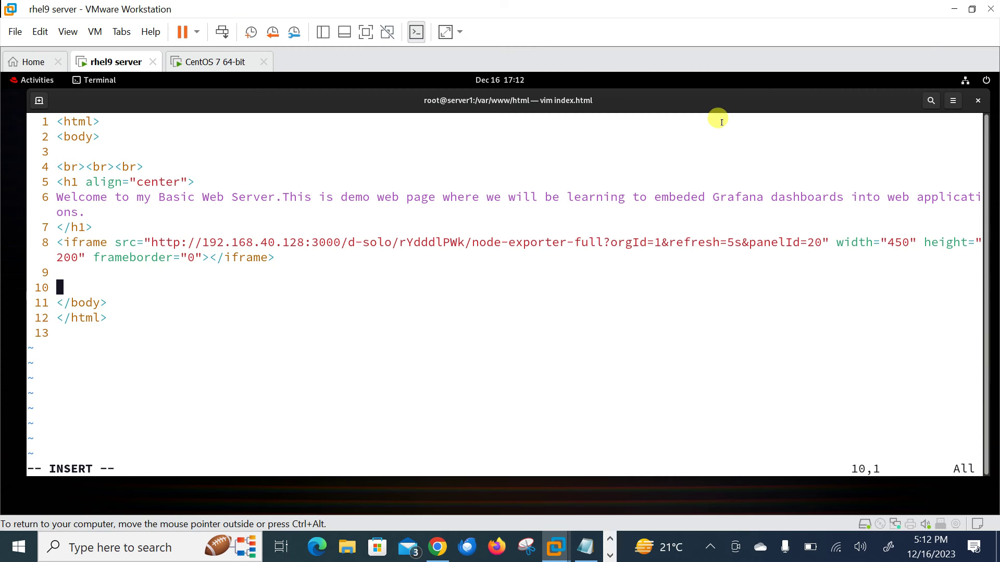
pyautogui.hotkey('alt', 'Tab')
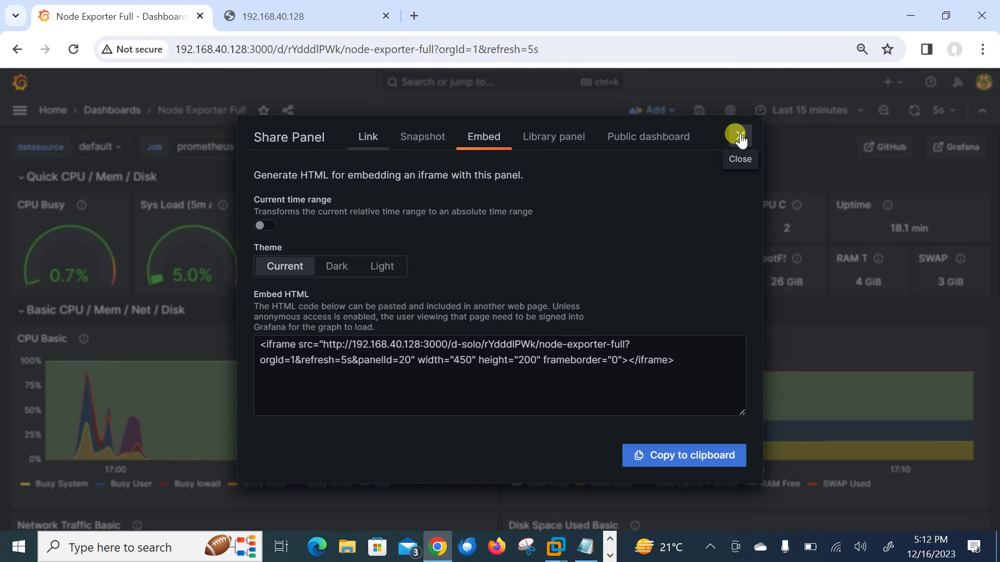
# Copy the RAM Used panel's iframe embed code with Current time range turned off.
pyautogui.click(740, 135)
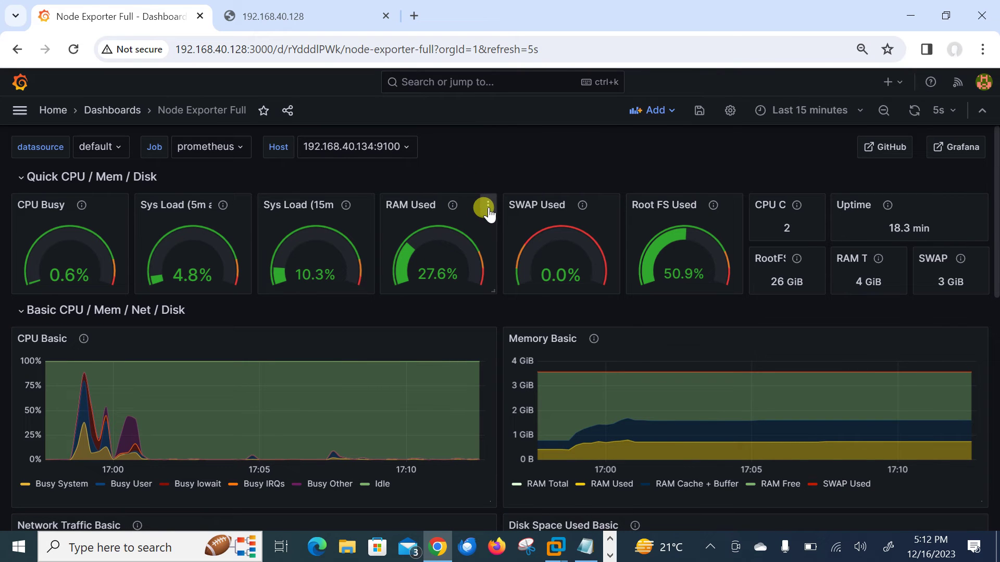
pyautogui.click(487, 208)
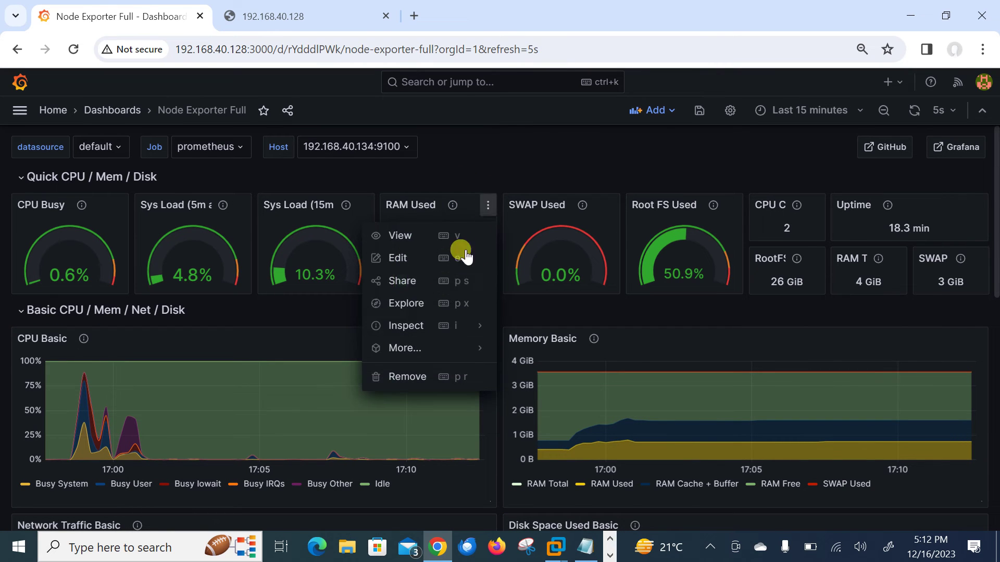
pyautogui.click(411, 286)
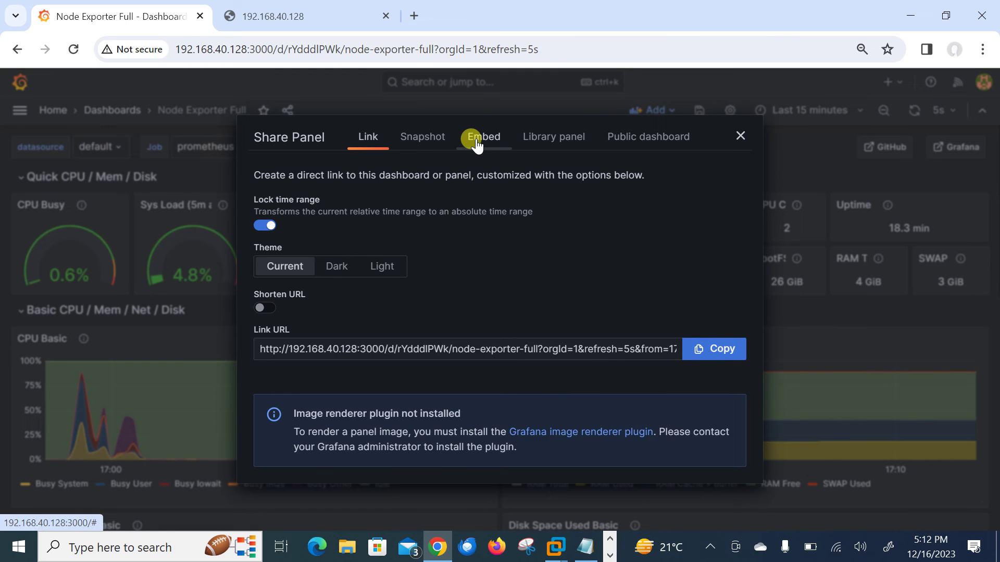
pyautogui.click(470, 137)
pyautogui.click(264, 226)
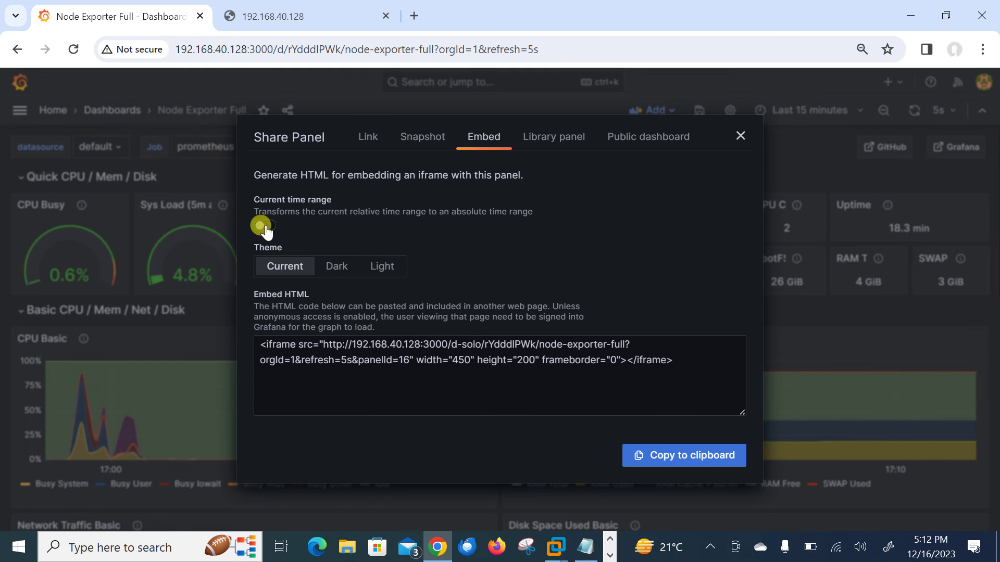
pyautogui.click(671, 459)
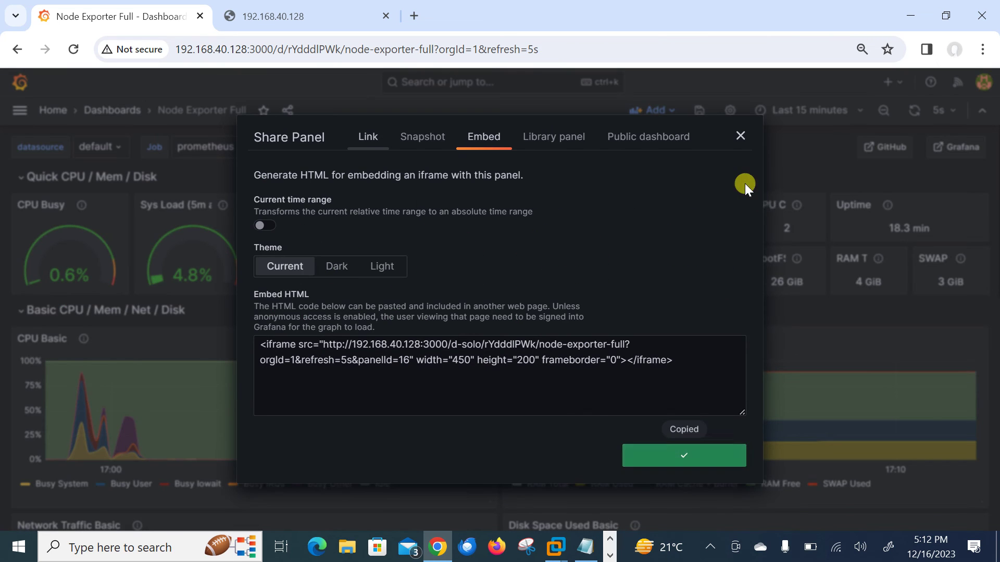
pyautogui.click(738, 133)
# Paste the RAM Used iframe onto line 10 of index.html, then save and quit with :wq.
pyautogui.hotkey('alt', 'Tab')
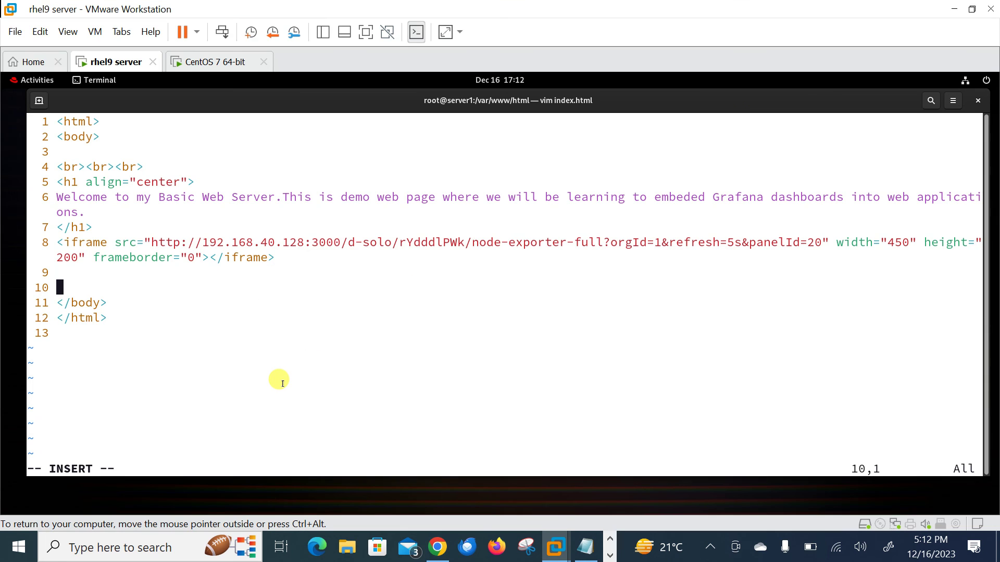
pyautogui.rightClick(281, 383)
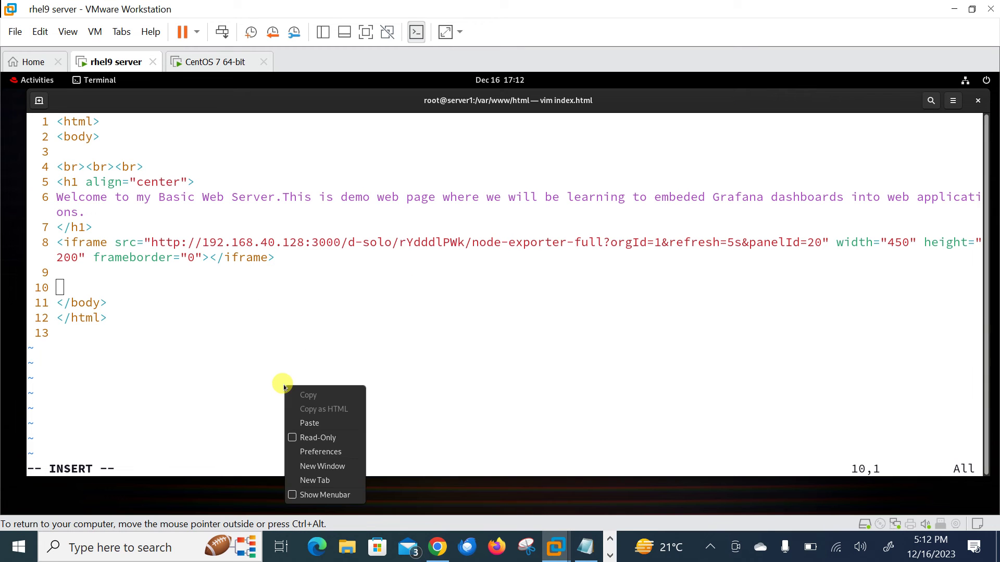
pyautogui.click(309, 424)
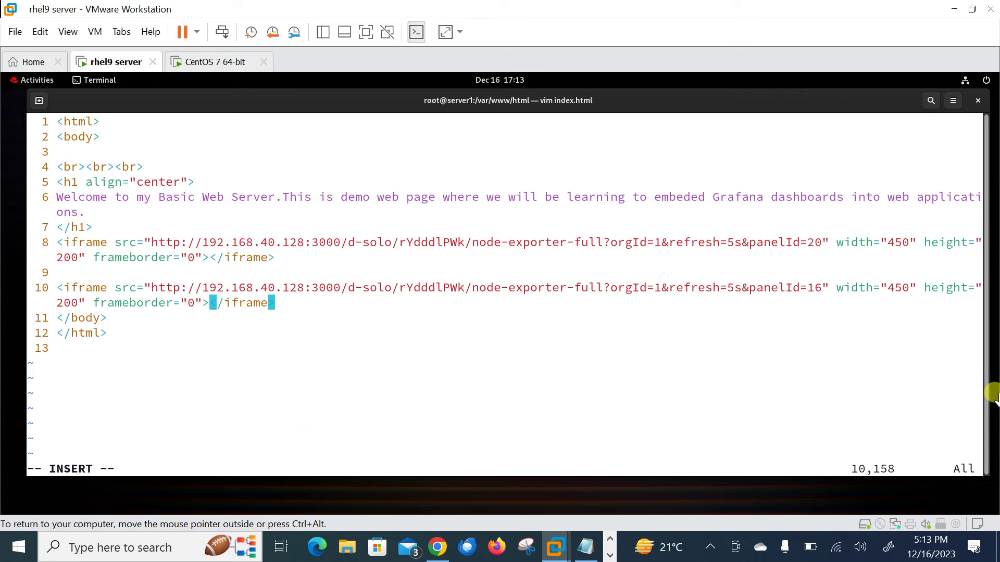
pyautogui.moveTo(873, 239); pyautogui.dragTo(902, 238)
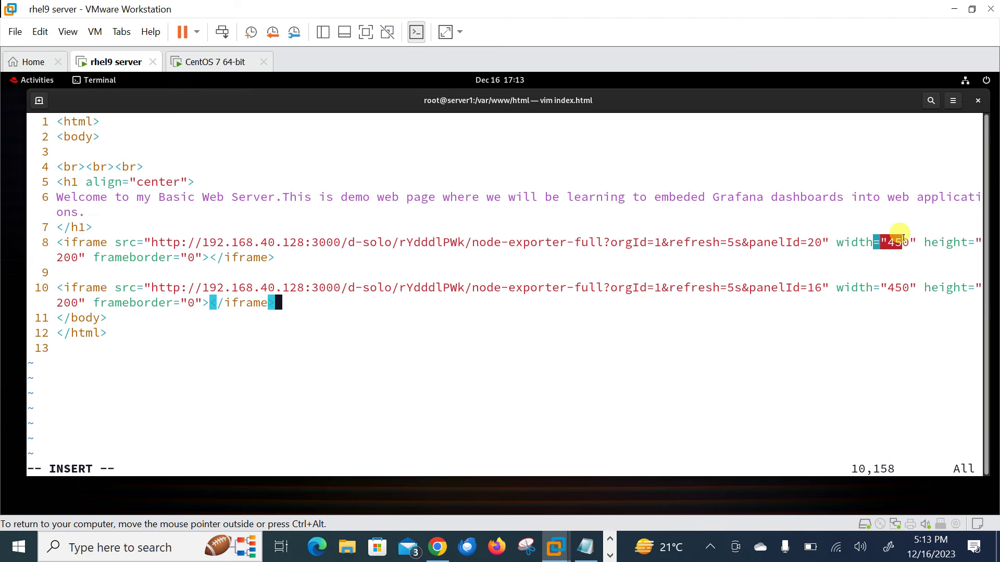
pyautogui.press('Escape')
pyautogui.write(':wq')
pyautogui.press('Return')
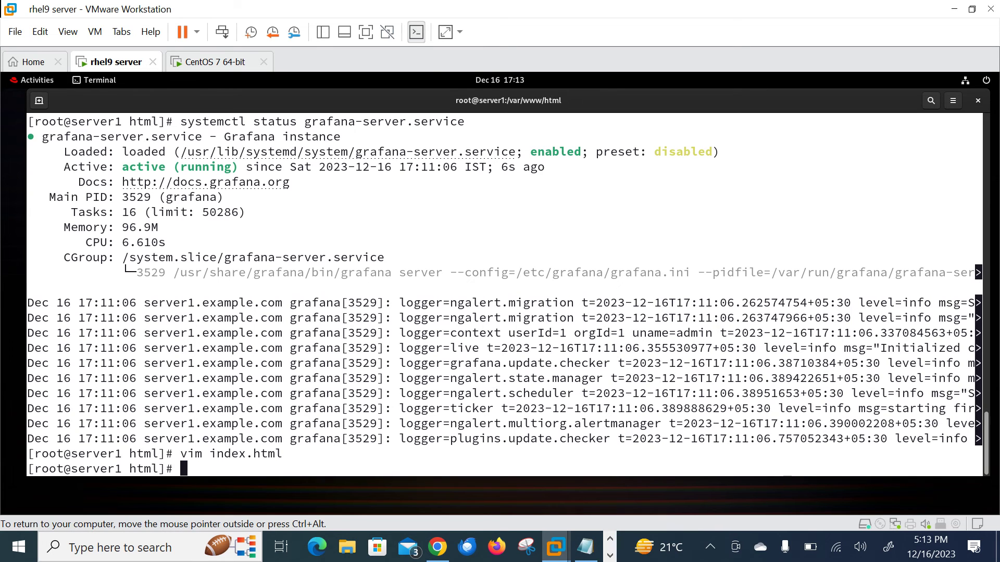
# Reload the 192.168.40.128 page and compare its CPU Busy and RAM Used gauges with the dashboard.
pyautogui.hotkey('alt', 'Tab')
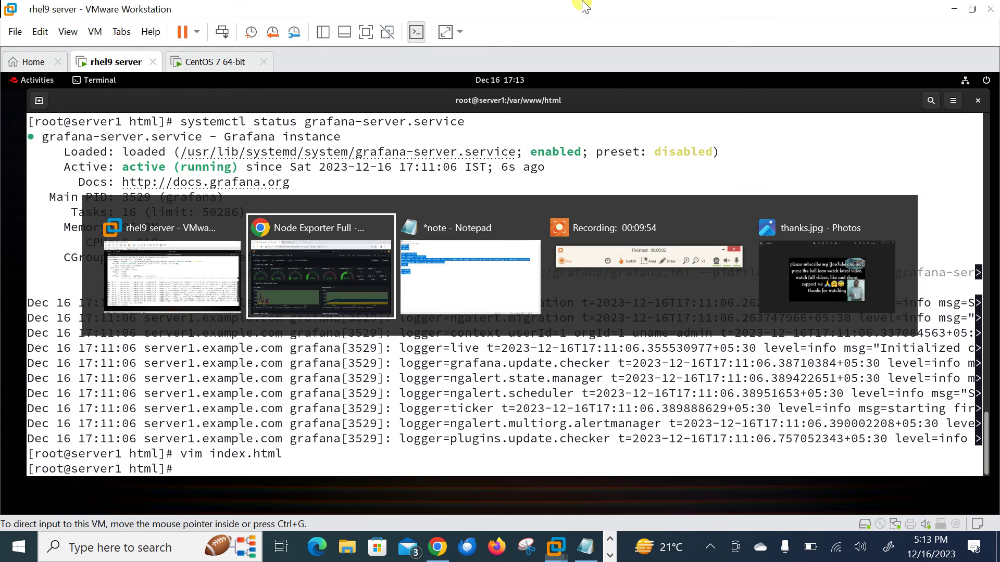
pyautogui.click(300, 21)
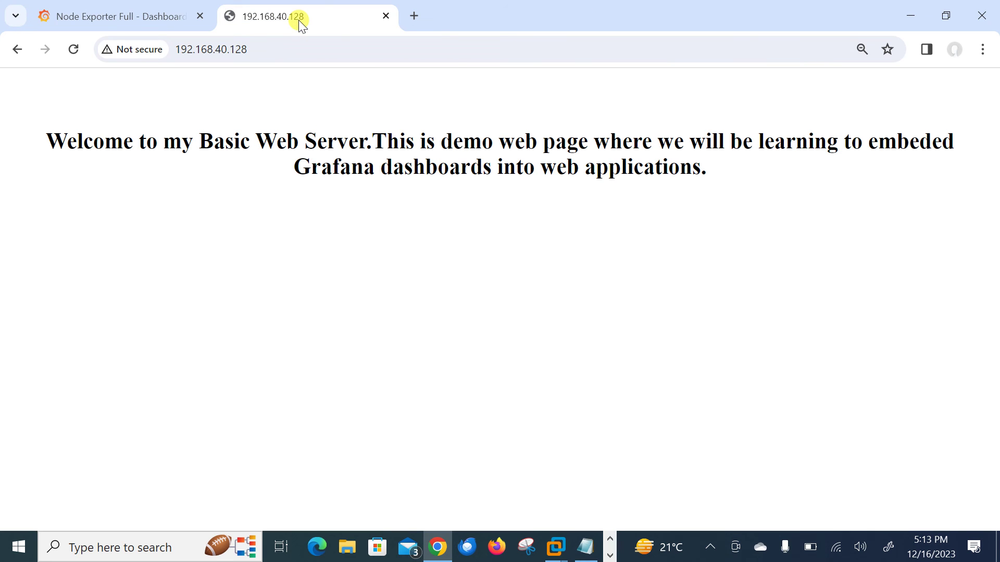
pyautogui.click(73, 50)
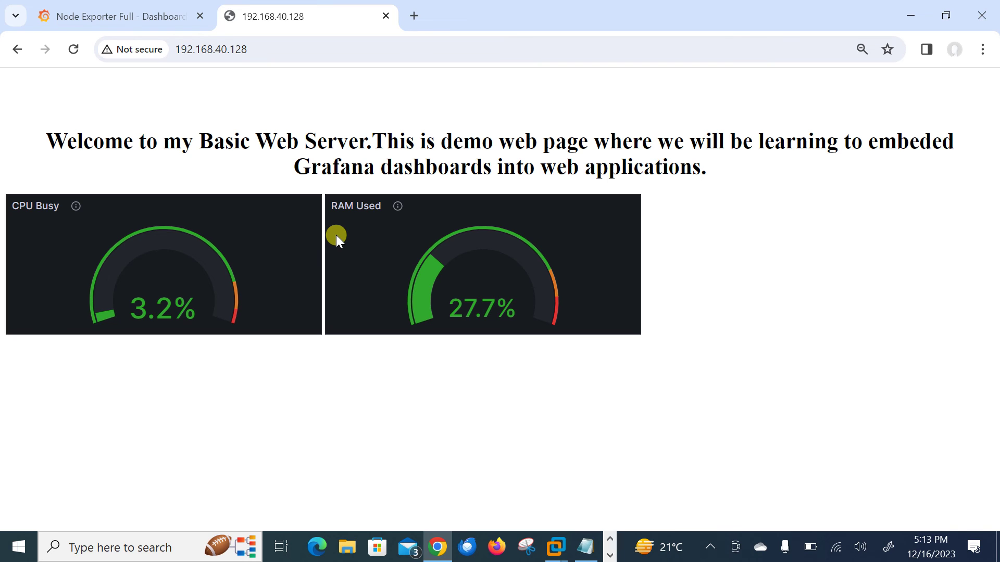
pyautogui.click(144, 13)
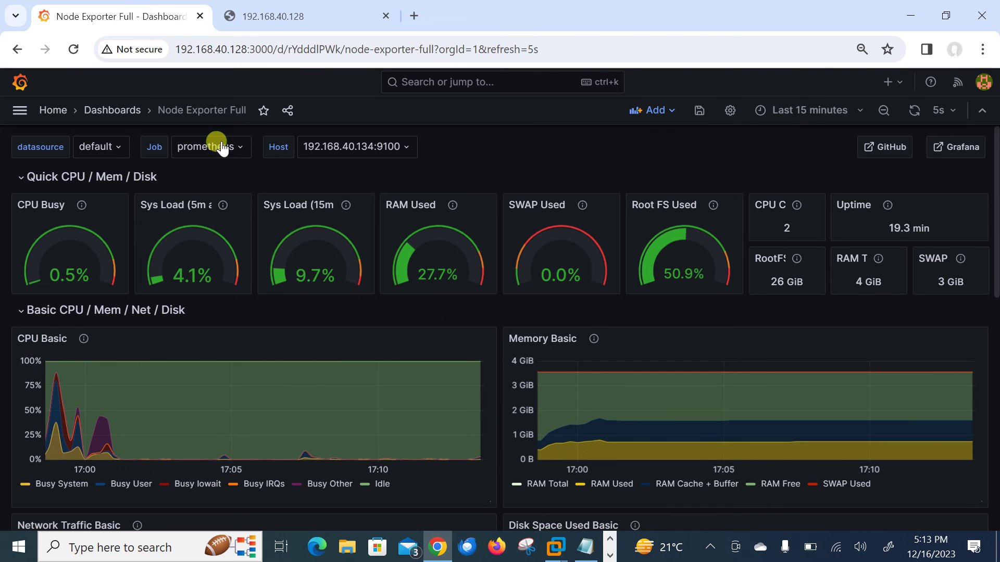
pyautogui.click(270, 22)
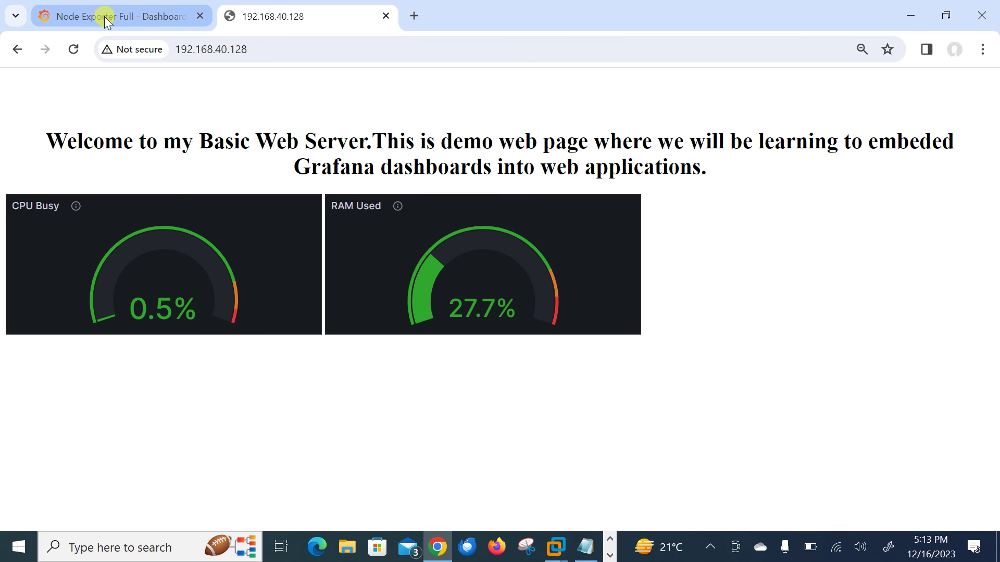
pyautogui.moveTo(104, 17)
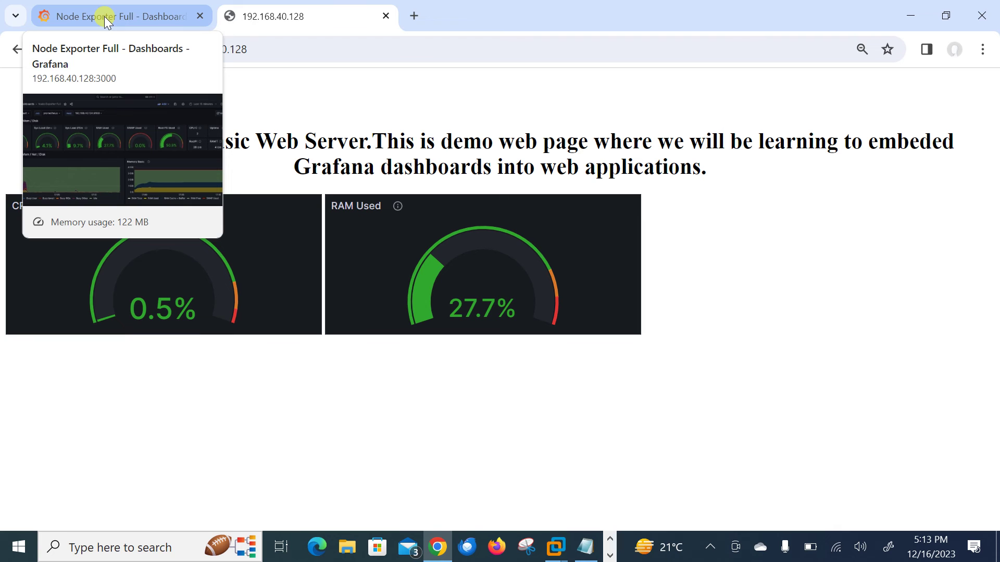
# Switch to the CentOS 7 VM and unlock it with the root password.
pyautogui.hotkey('alt', 'Tab')
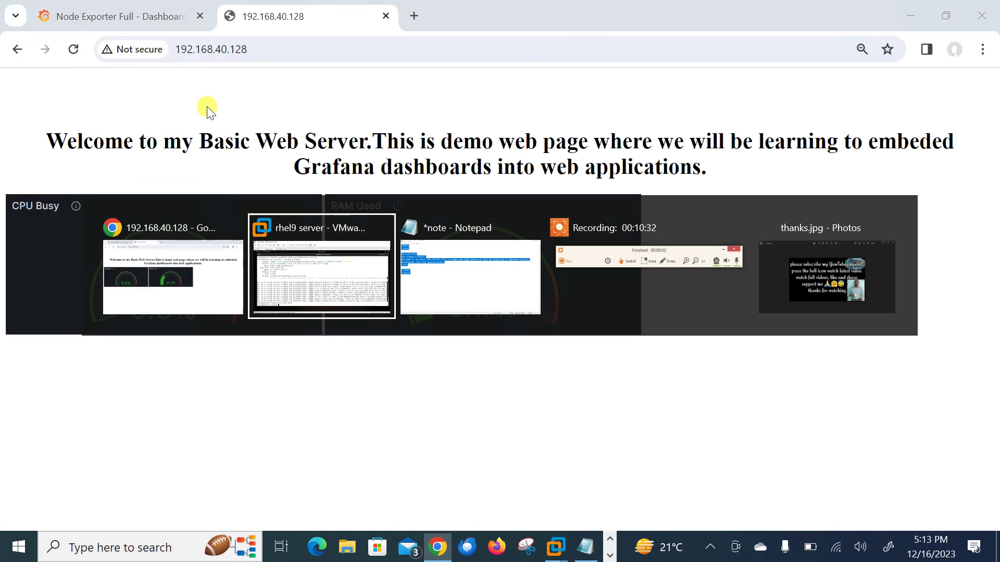
pyautogui.hotkey('alt', 'Tab')
pyautogui.hotkey('alt', 'shift', 'Tab')
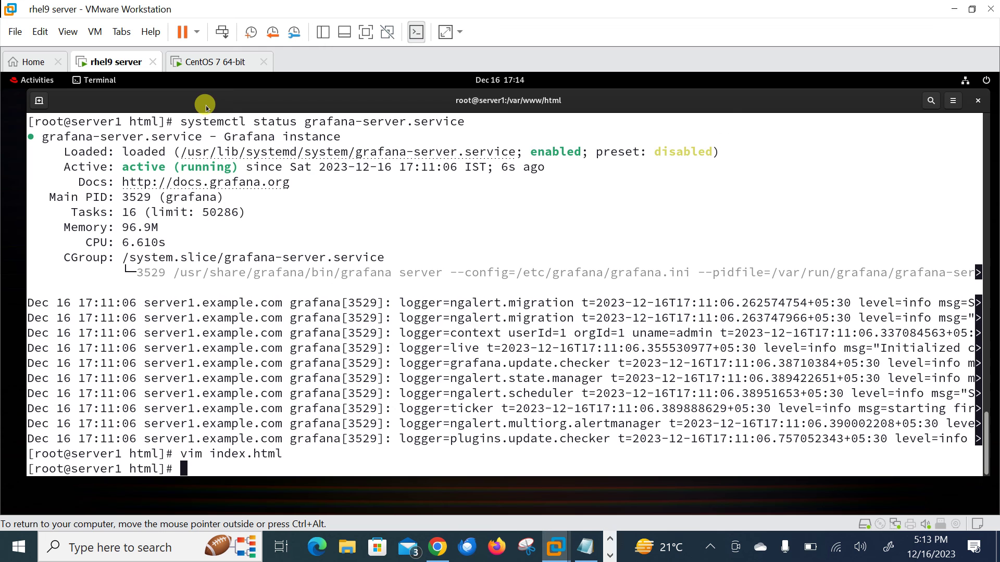
pyautogui.click(209, 63)
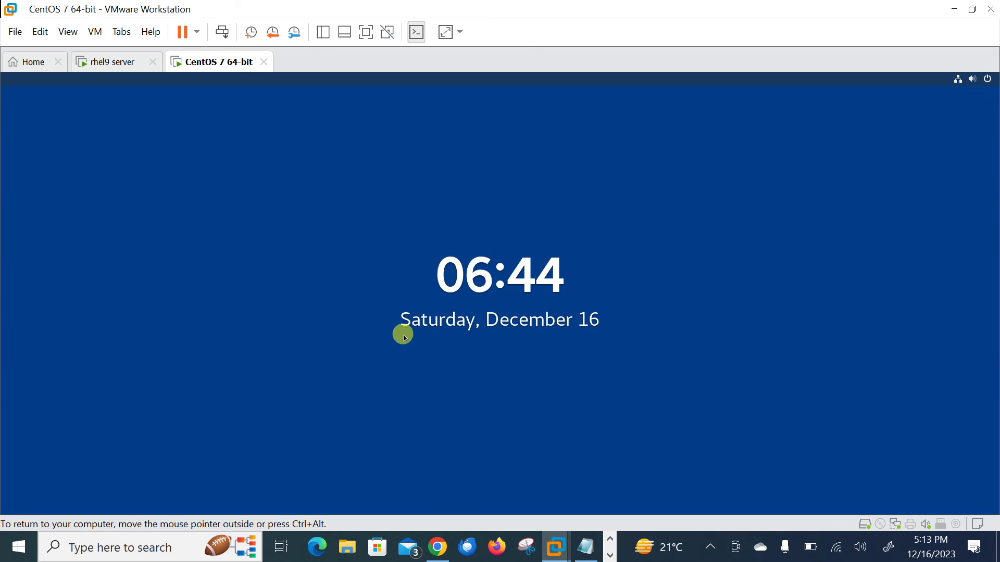
pyautogui.press('Return')
pyautogui.write('redhat')
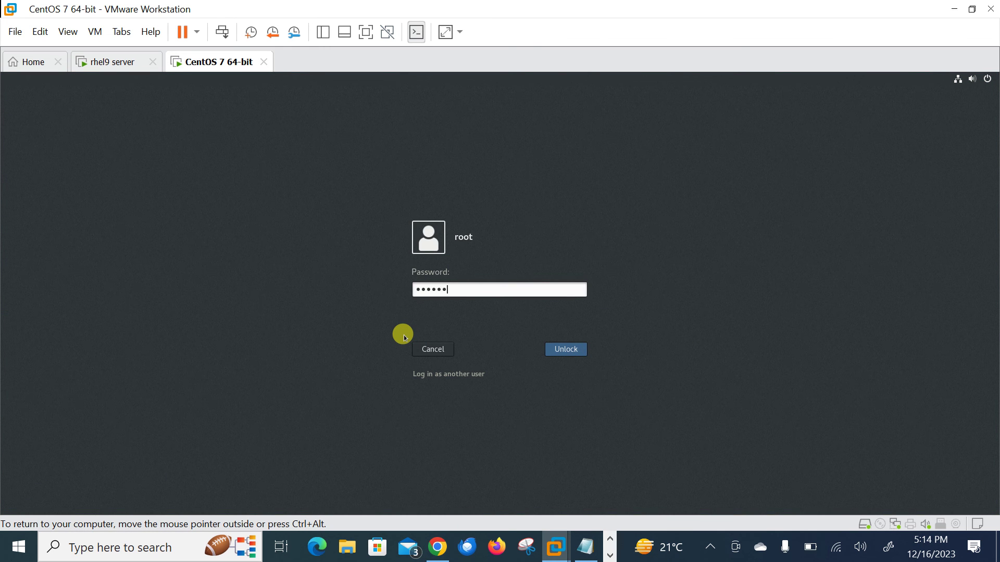
pyautogui.press('Return')
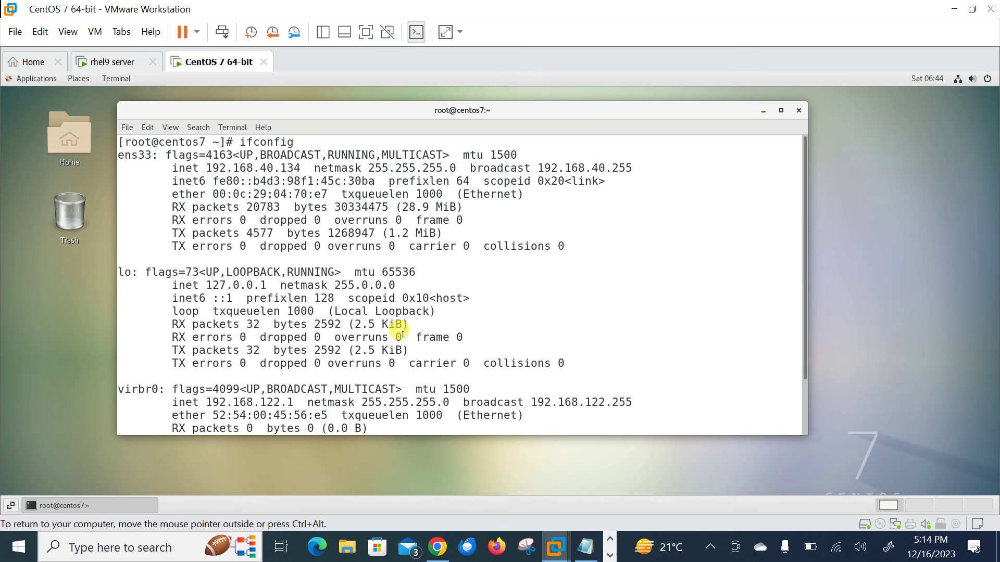
# Start four background 'yes > /dev/null &' load jobs and watch them in top.
pyautogui.hotkey('ctrl', 'l')
pyautogui.write('yes ')
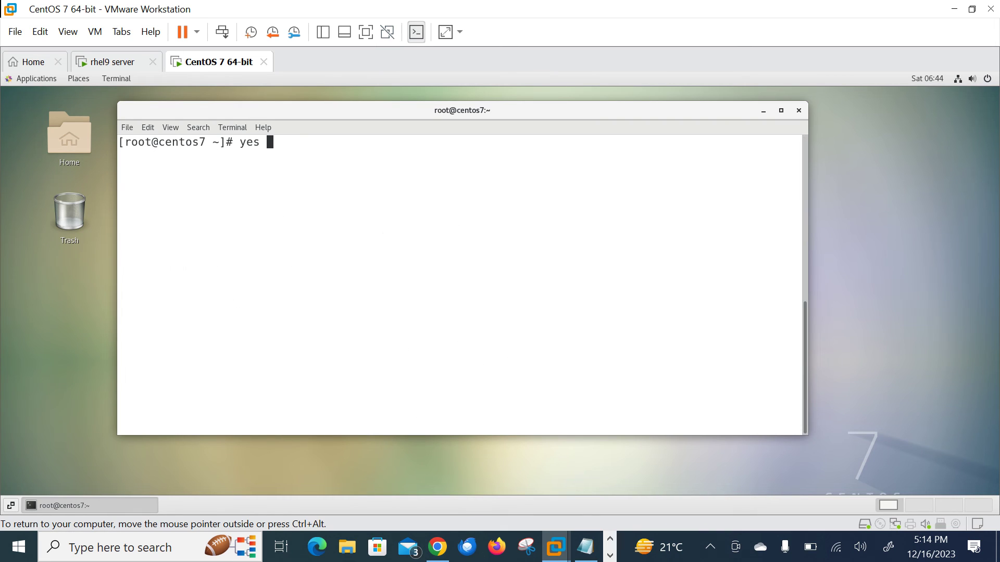
pyautogui.write('> /dev/null &')
pyautogui.press('Return')
pyautogui.press('Up')
pyautogui.press('Return')
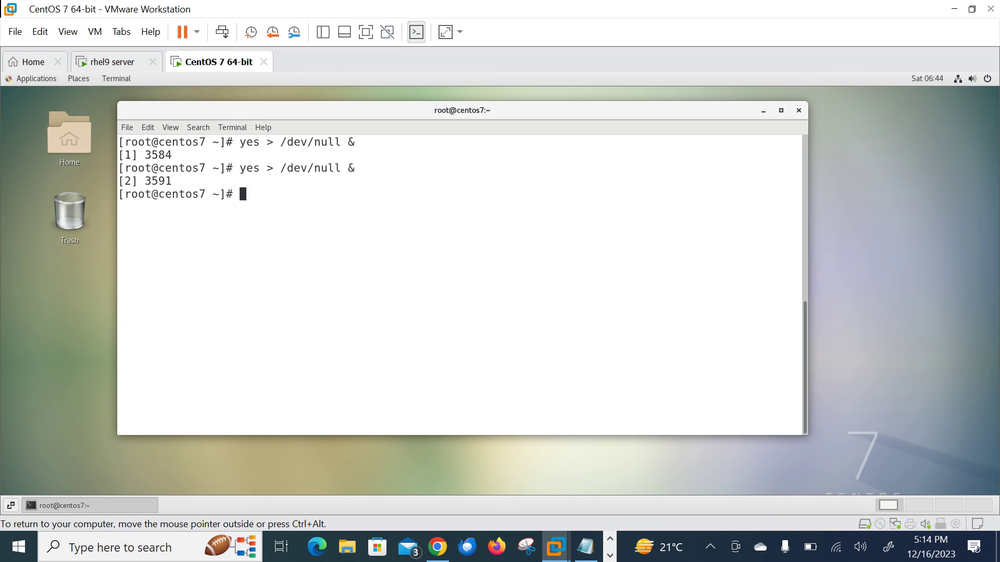
pyautogui.press('Up')
pyautogui.press('Return')
pyautogui.press('Up')
pyautogui.press('Return')
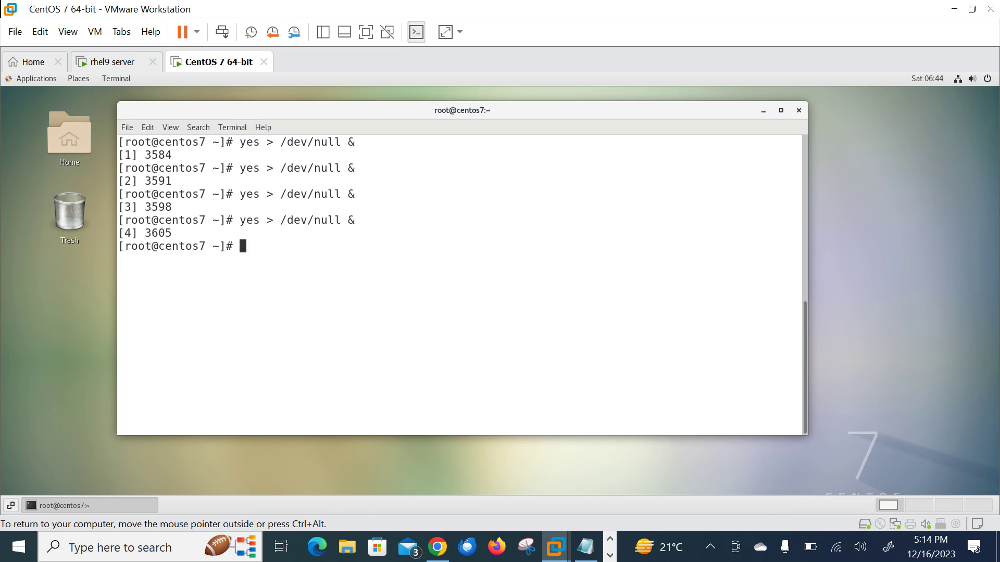
pyautogui.write('top')
pyautogui.press('Return')
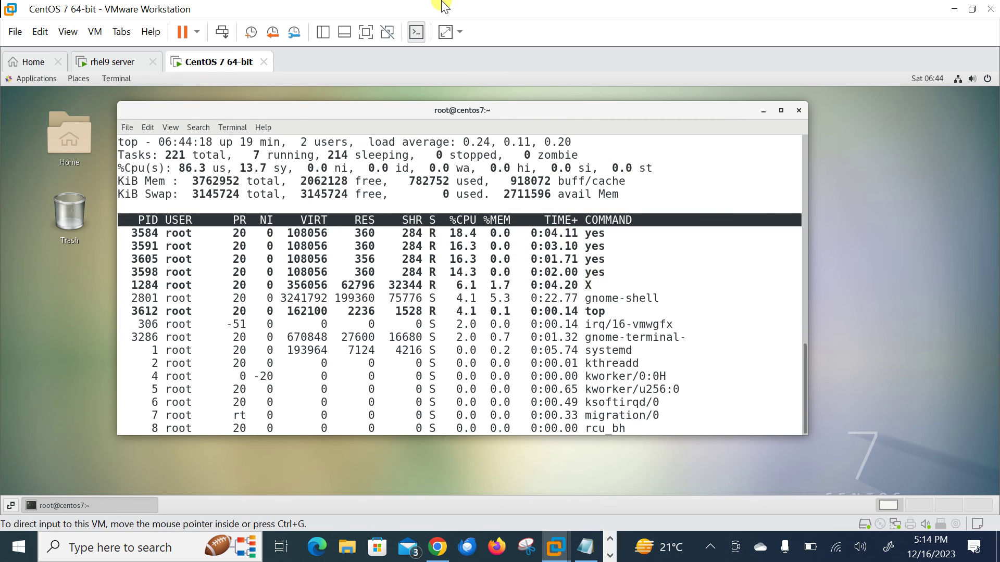
pyautogui.hotkey('alt', 'Tab')
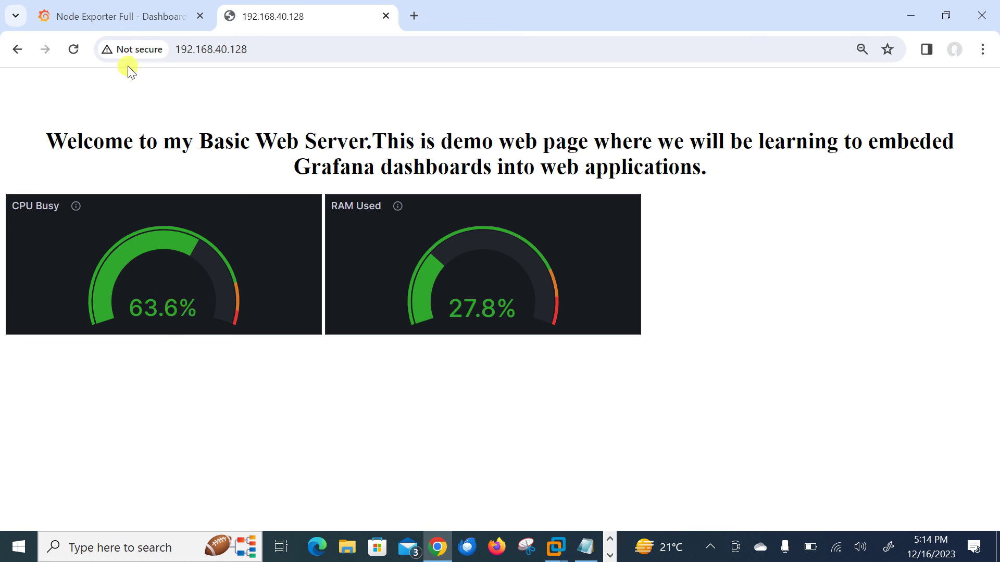
# Compare the Node Exporter Full dashboard with the demo page, where CPU Busy reaches 100.0%.
pyautogui.click(123, 19)
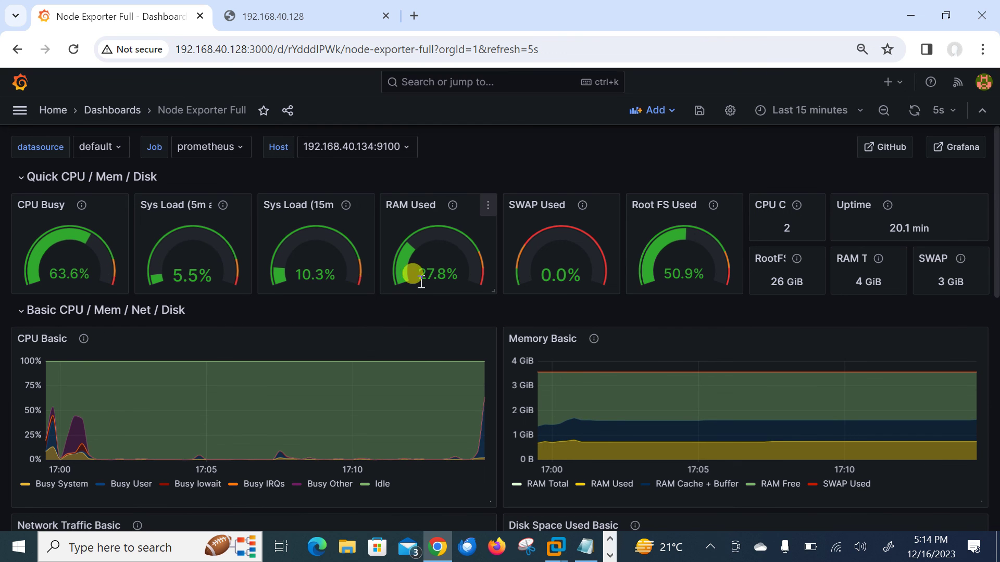
pyautogui.click(308, 13)
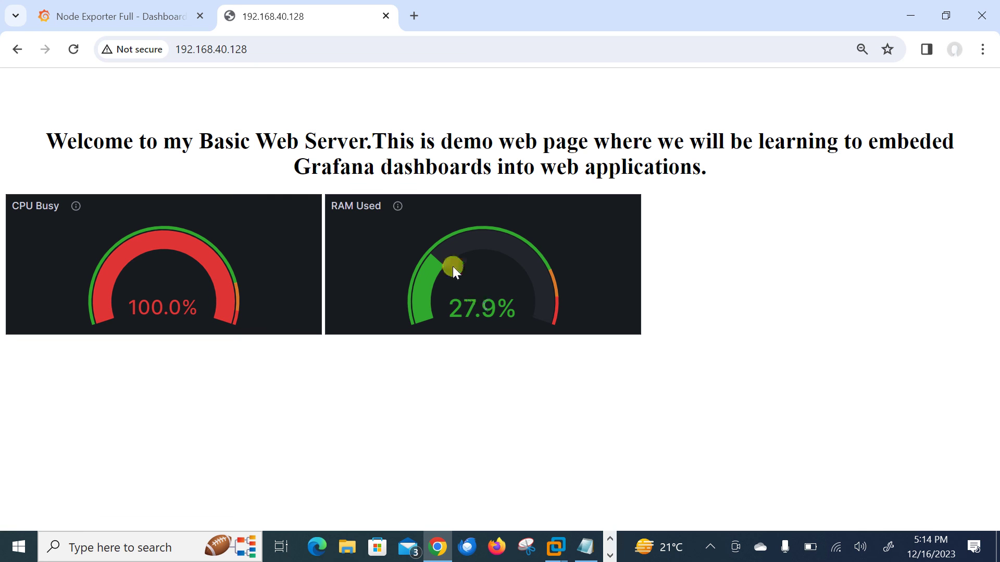
# Quit top and stop all yes load jobs with killall yes.
pyautogui.hotkey('alt', 'Tab')
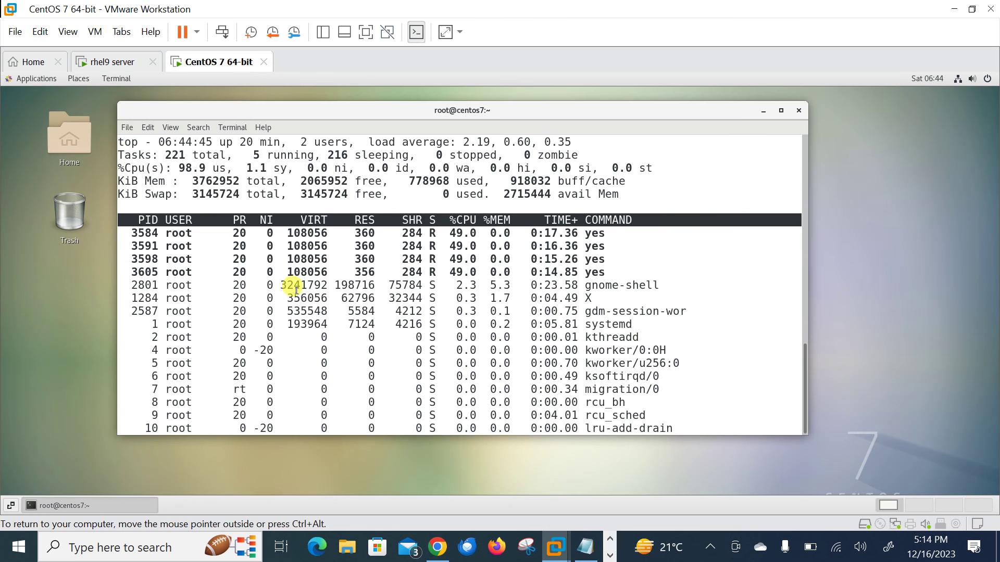
pyautogui.write('qkill')
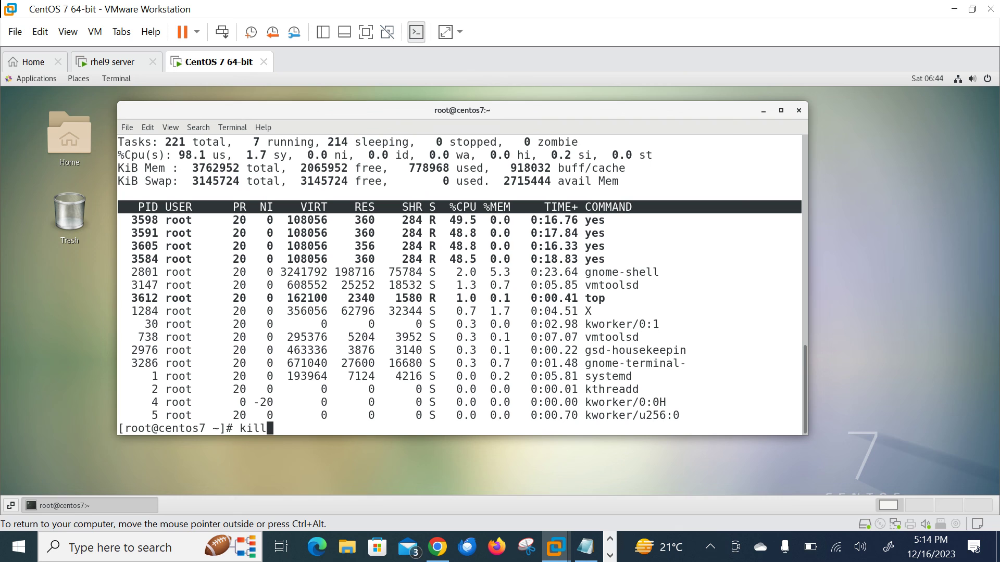
pyautogui.write('all yes')
pyautogui.press('BackSpace')
pyautogui.press('BackSpace')
pyautogui.press('BackSpace')
pyautogui.press('BackSpace')
pyautogui.write('yes')
pyautogui.press('Return')
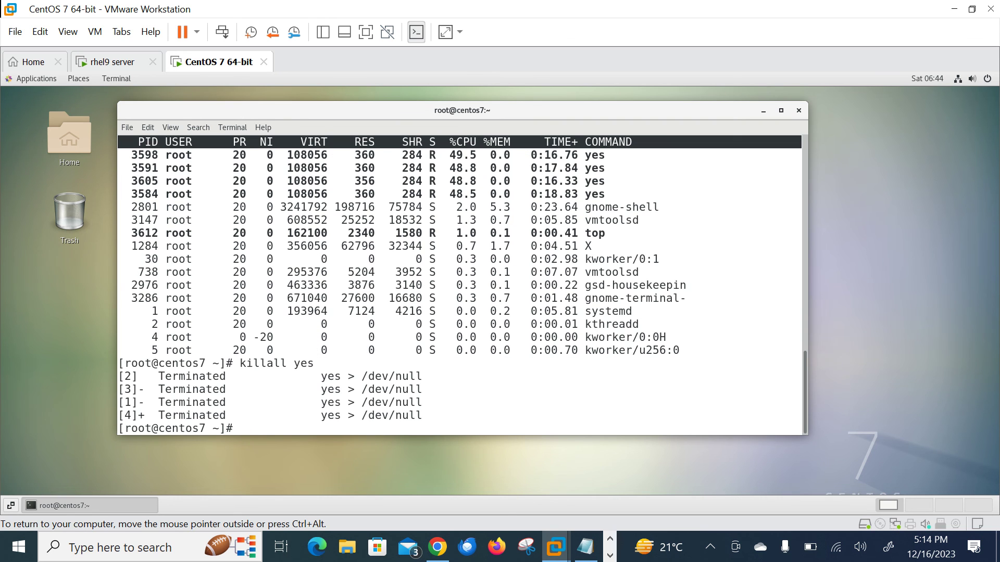
pyautogui.hotkey('alt', 'Tab')
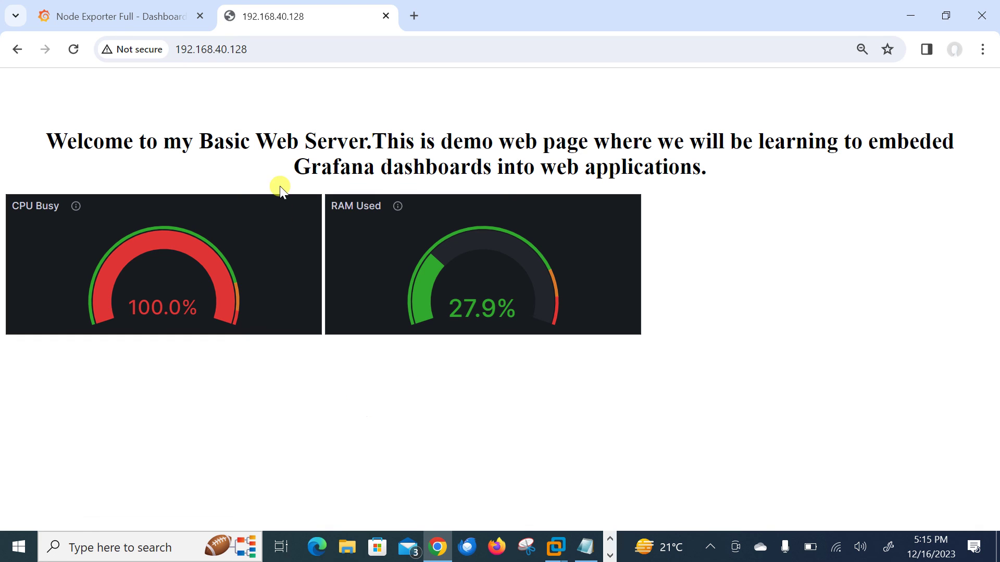
# Check Node Exporter Full, watch the 192.168.40.128 page's CPU Busy gauge reach 0.2%, then show thanks.jpg.
pyautogui.click(111, 20)
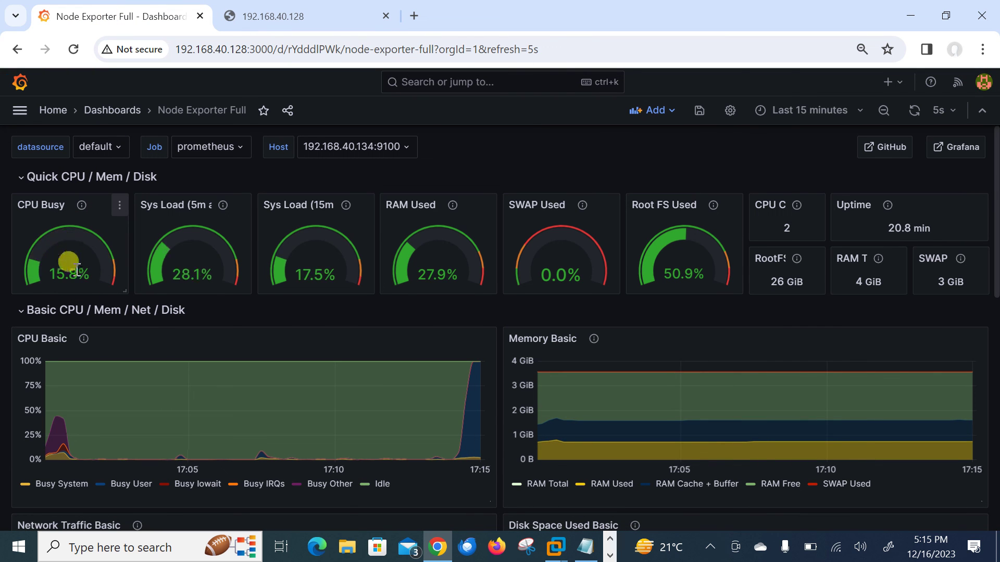
pyautogui.click(307, 17)
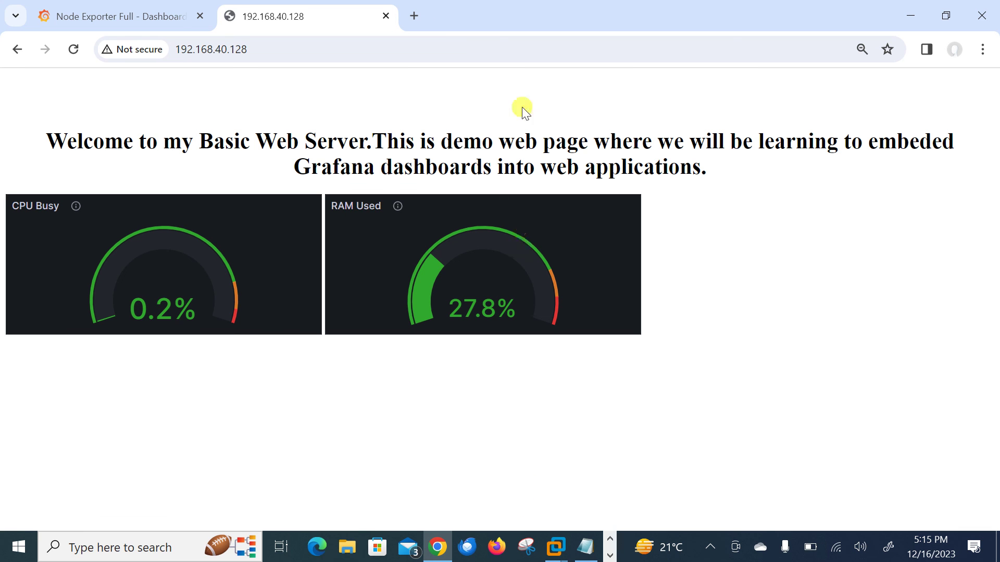
pyautogui.hotkey('alt', 'Tab')
pyautogui.press('Tab')
pyautogui.press('Tab')
pyautogui.press('Tab')
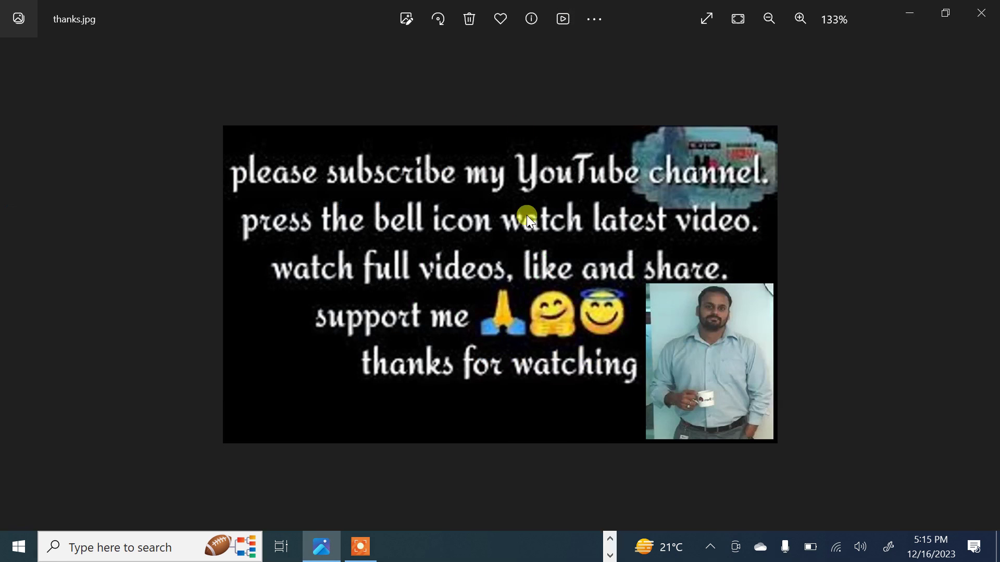